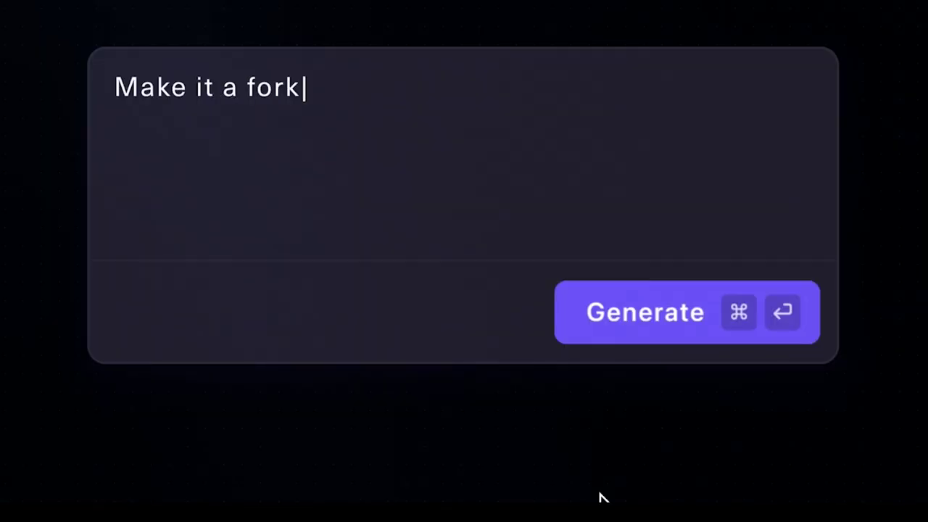
Generate the fork replacement for the masked spoon, then reselect the cake image.
left_click(687, 315)
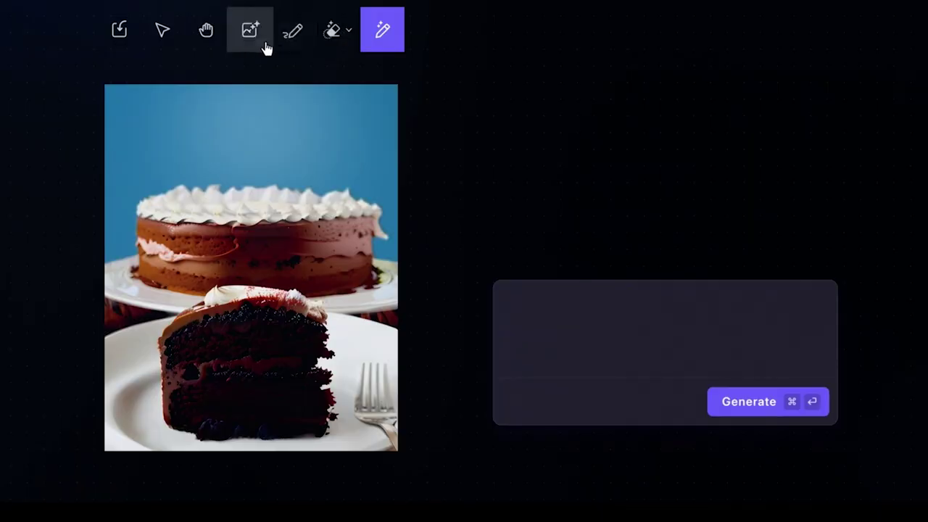
left_click(262, 44)
left_click(328, 149)
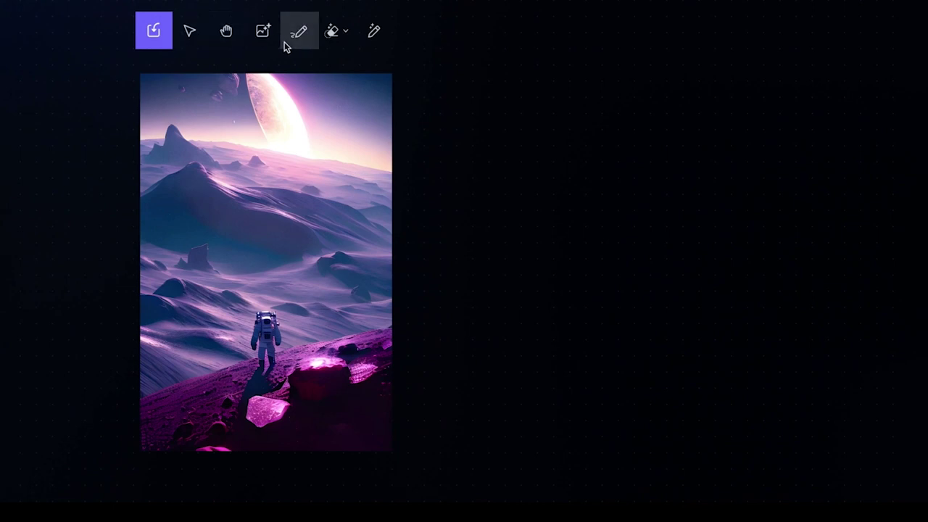
Mask the astronaut sky for 'Put earth in the background with a rocket ship', then outpaint the bird image rightward.
left_click(297, 33)
mouse_move(365, 362)
left_mouse_down()
mouse_move(164, 424)
mouse_move(366, 411)
left_mouse_up()
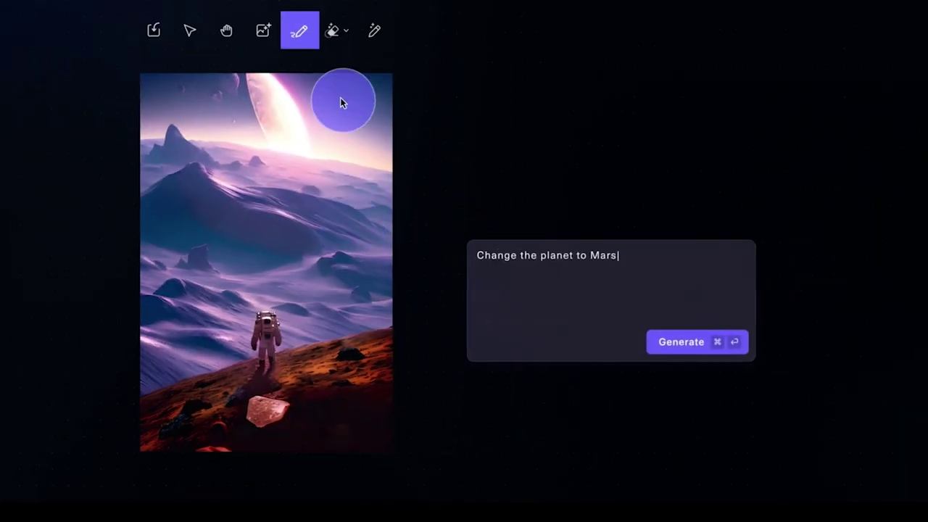
mouse_move(339, 97)
left_mouse_down()
mouse_move(171, 179)
mouse_move(321, 248)
mouse_move(153, 300)
left_mouse_up()
type("Put earth")
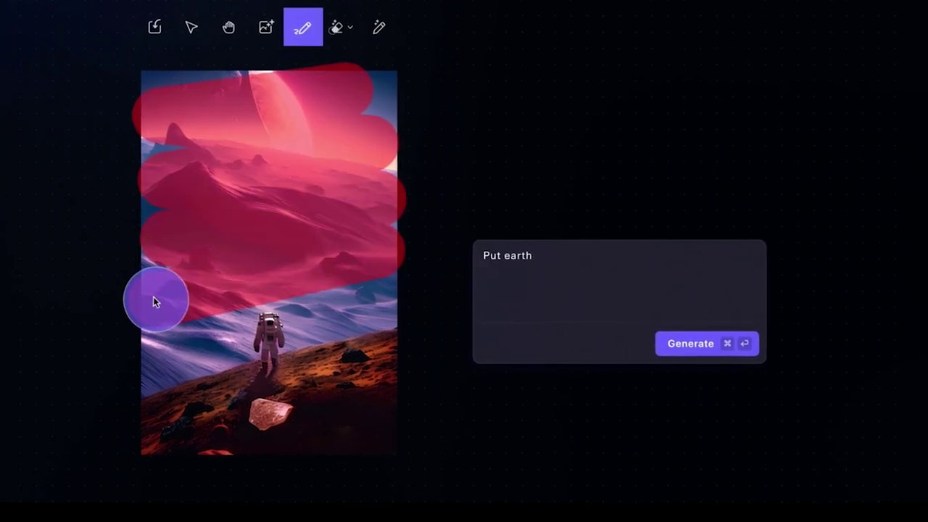
type(" in the background with a rocket ship")
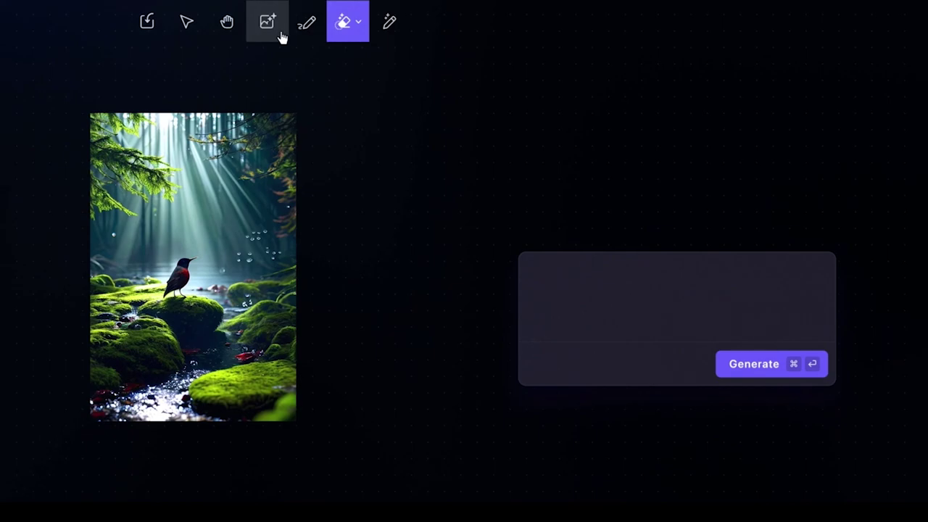
left_click(282, 37)
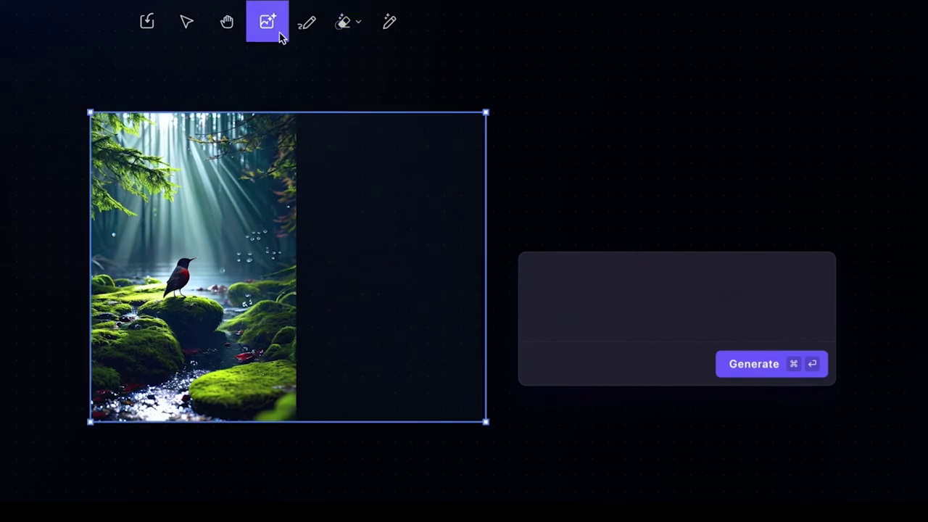
left_click(762, 365)
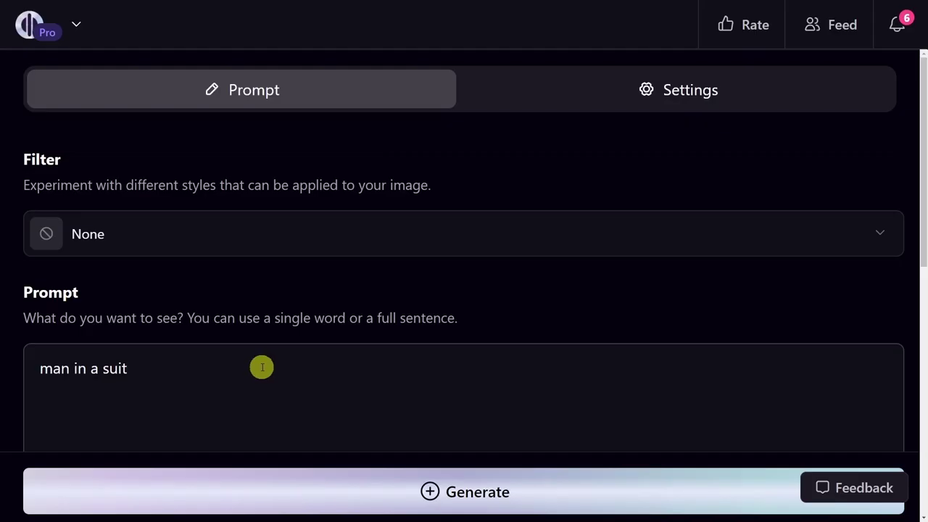
Select the 'man in a suit' prompt and scroll up through the generation settings.
triple_click(102, 370)
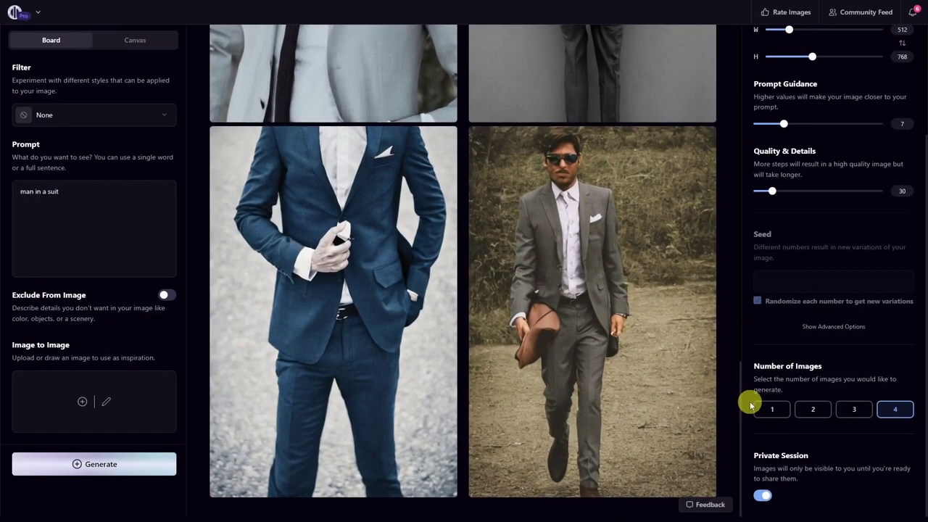
scroll(673, 369, "up", 5)
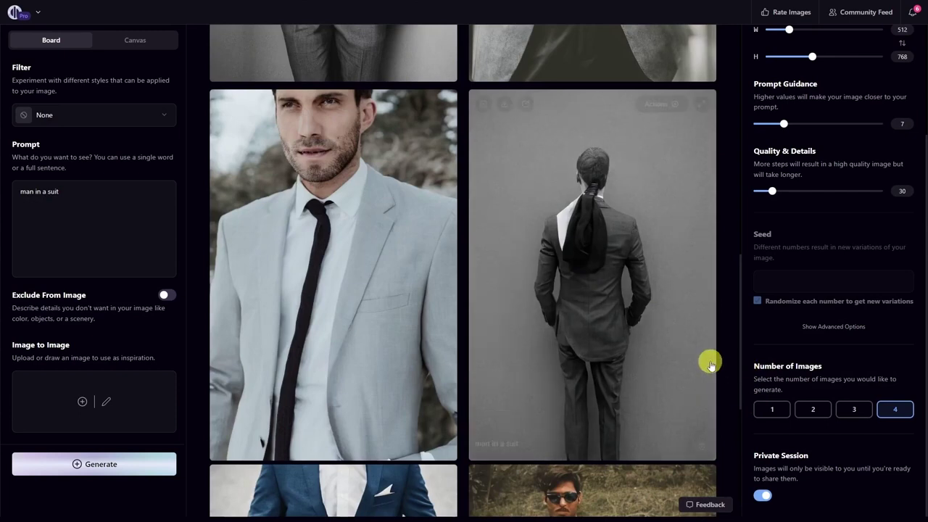
scroll(650, 385, "up", 4)
scroll(650, 384, "up", 2)
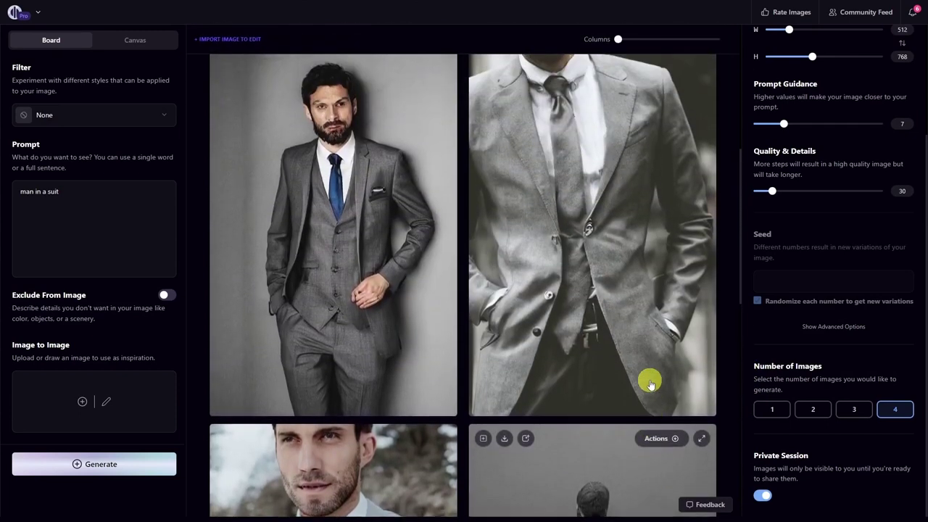
scroll(650, 384, "up", 5)
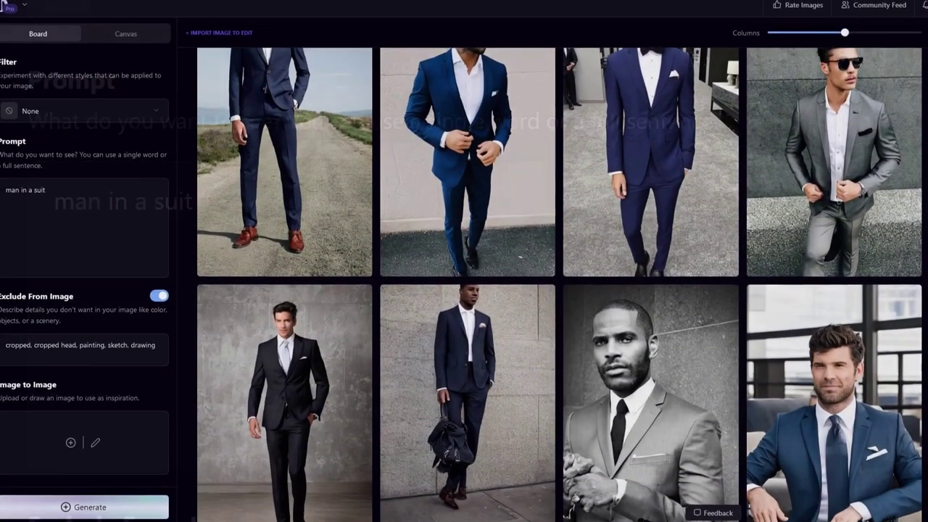
Scroll down through the generated grid of suited-man images.
scroll(559, 283, "down", 1)
scroll(559, 283, "down", 1)
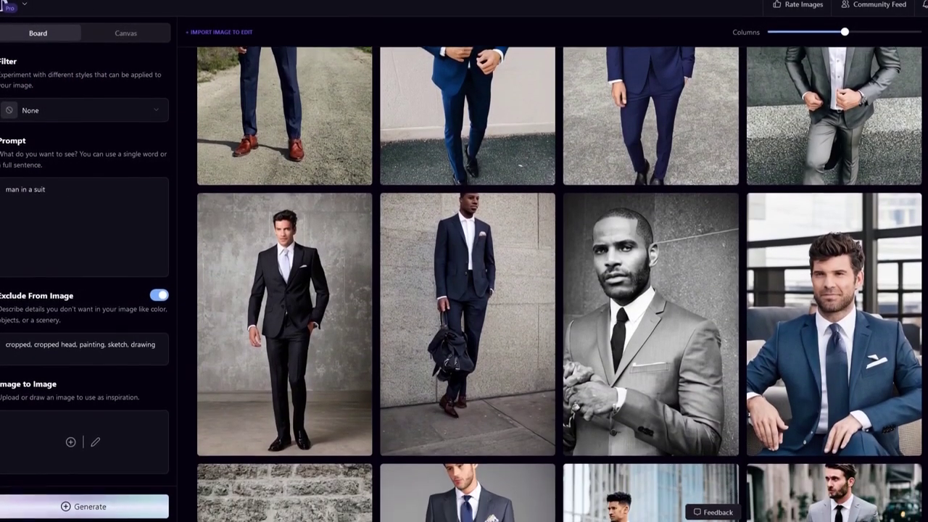
scroll(559, 283, "down", 1)
scroll(559, 282, "down", 1)
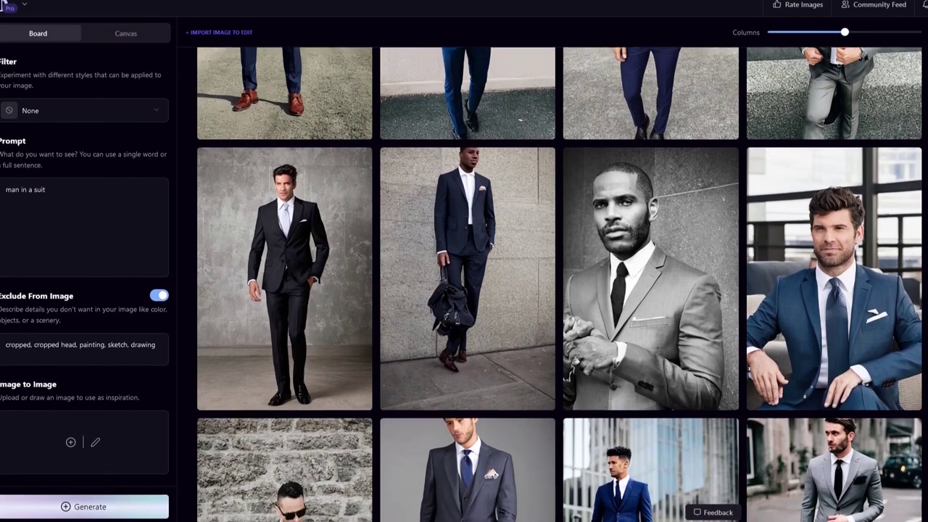
scroll(558, 282, "down", 1)
scroll(559, 283, "down", 1)
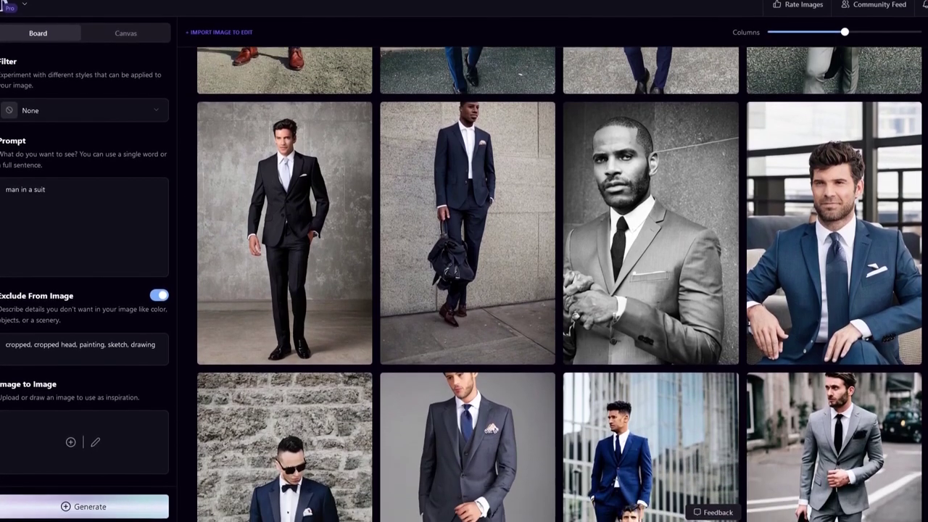
scroll(559, 283, "down", 1)
scroll(558, 283, "down", 1)
scroll(559, 282, "down", 1)
scroll(558, 283, "down", 1)
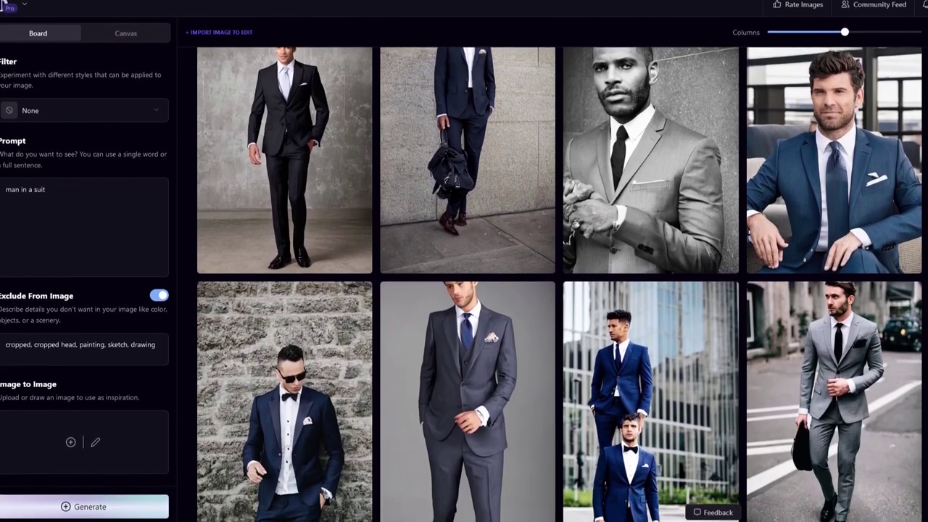
scroll(559, 283, "down", 1)
scroll(559, 283, "down", 1)
scroll(559, 282, "down", 1)
scroll(559, 282, "down", 1)
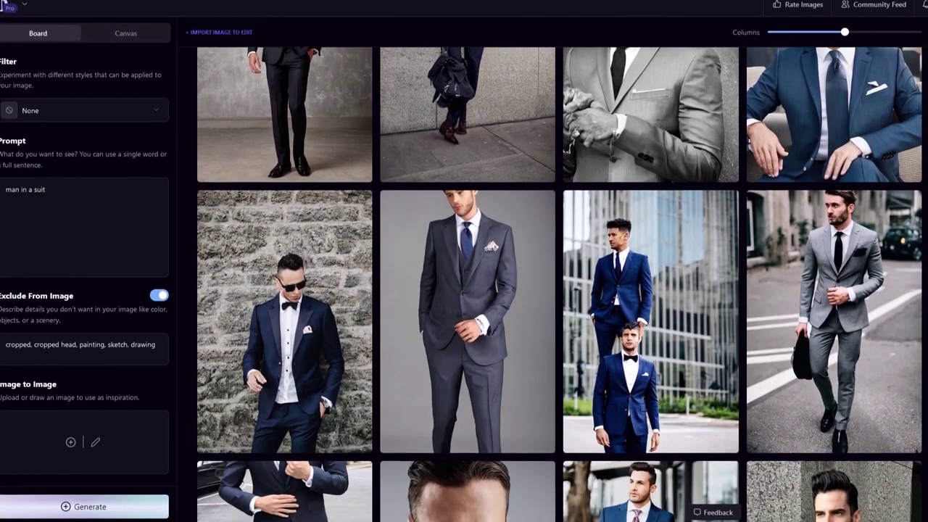
scroll(559, 283, "down", 1)
scroll(559, 283, "down", 1)
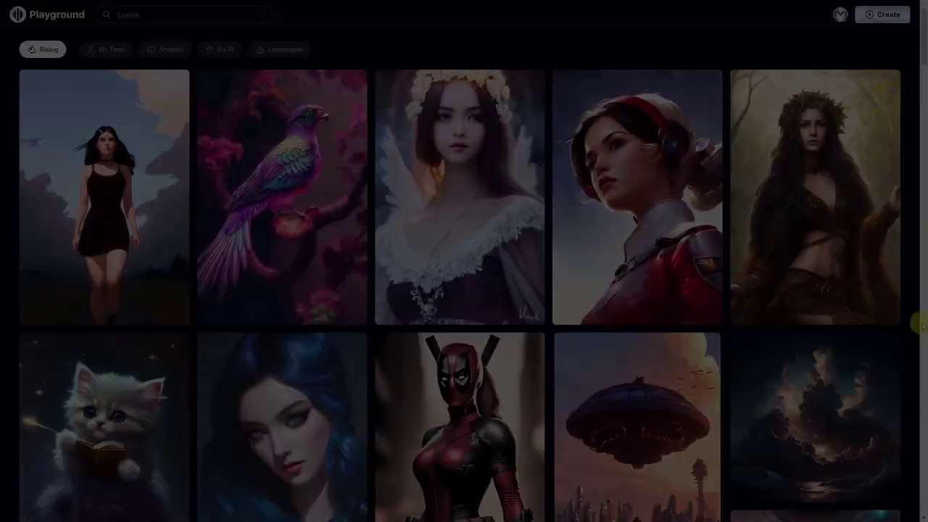
Scroll down through the community feed's shared images.
scroll(922, 326, "down", 1)
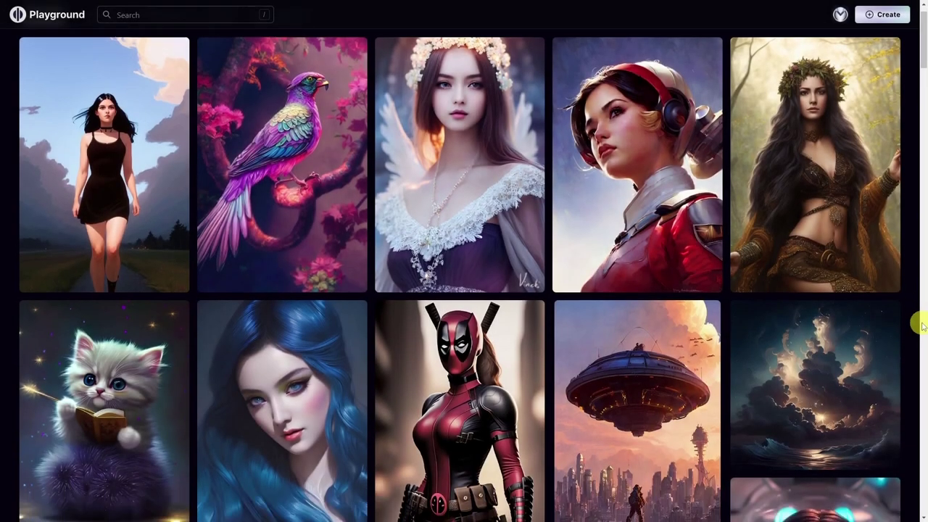
scroll(921, 326, "down", 1)
scroll(922, 326, "down", 1)
scroll(922, 326, "down", 1)
scroll(921, 326, "down", 1)
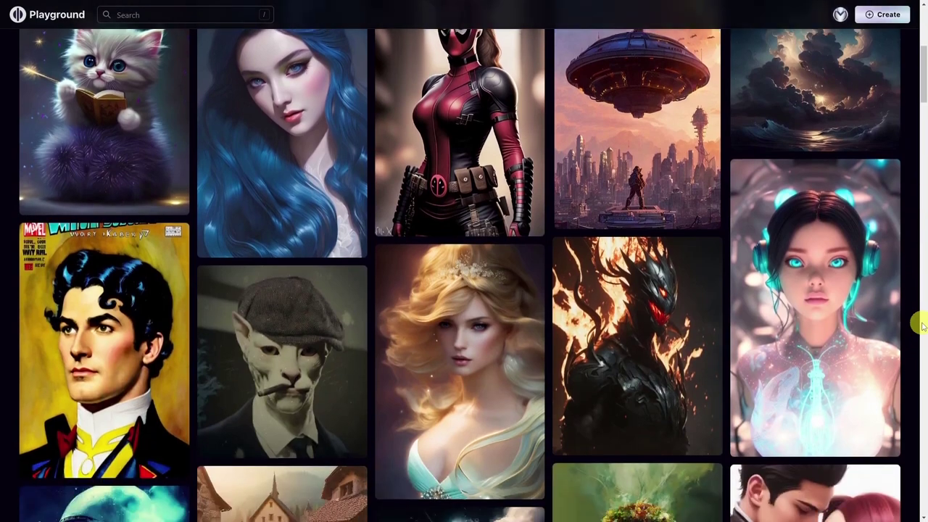
scroll(922, 326, "down", 1)
scroll(922, 326, "down", 1)
scroll(922, 326, "down", 1)
scroll(921, 326, "down", 1)
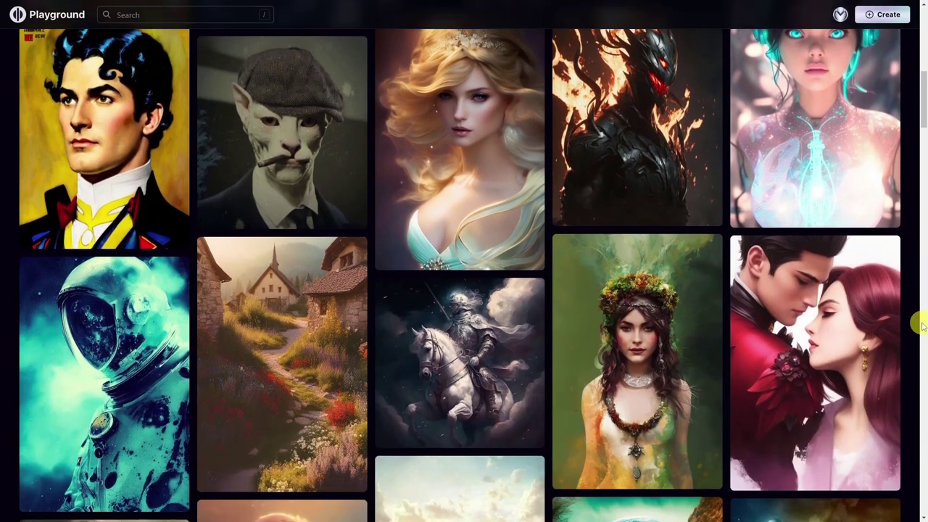
scroll(922, 326, "down", 1)
scroll(922, 326, "down", 1)
scroll(922, 326, "down", 1)
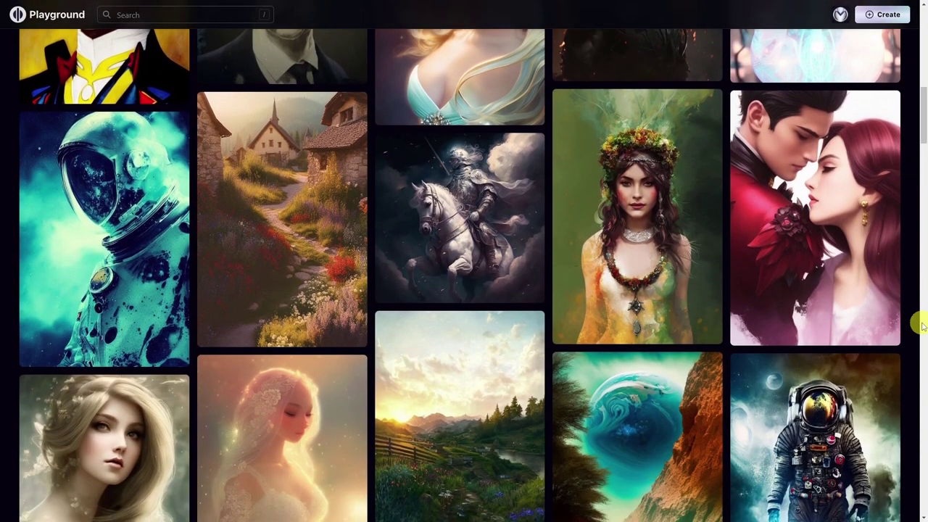
scroll(922, 326, "down", 1)
scroll(922, 326, "down", 1)
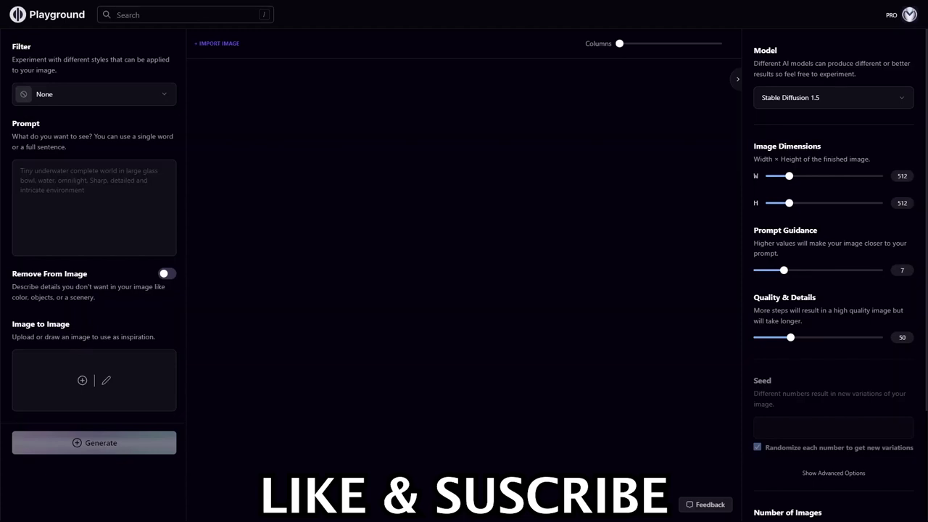
Enter the prompt 'photo of a beautiful woman' and set Quality & Details to 35.
type("photo of a beautiful woman")
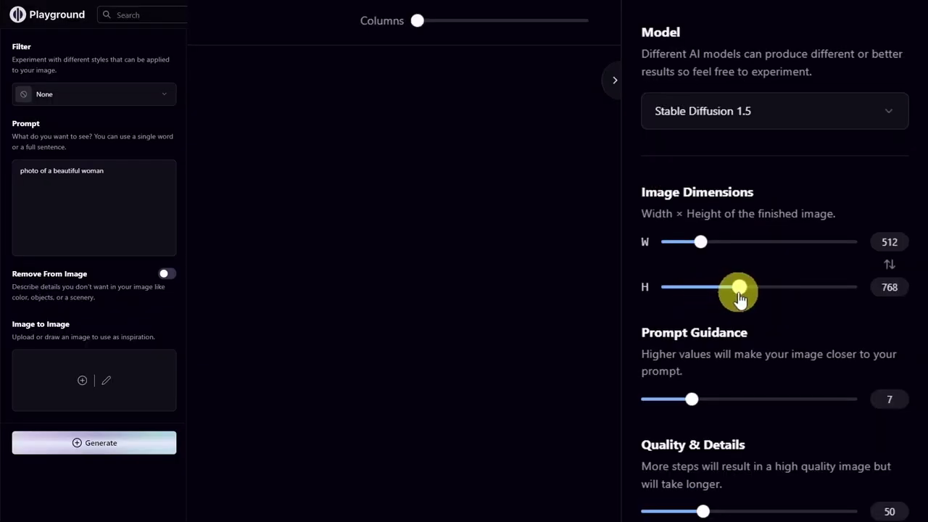
scroll(739, 298, "down", 2)
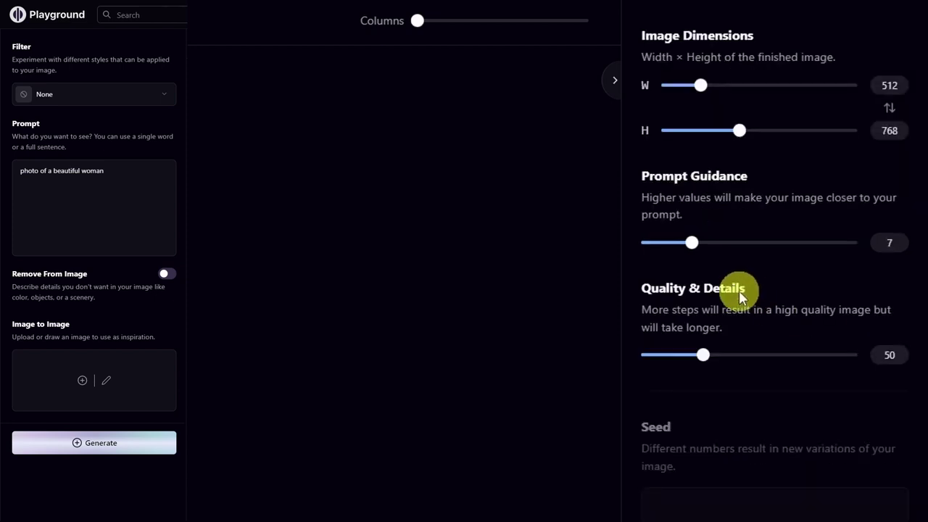
left_click(702, 355)
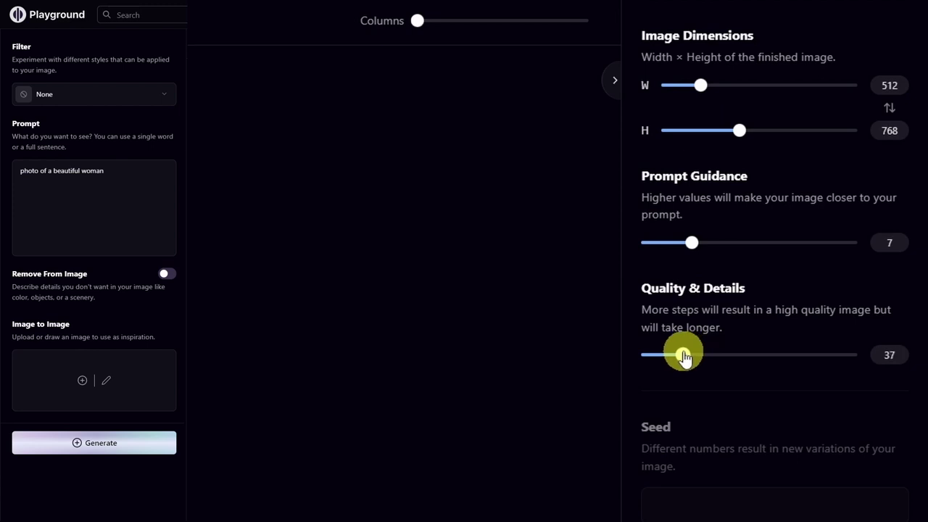
Reveal the advanced options and look through the Sampler choices.
scroll(783, 290, "down", 5)
left_click(787, 217)
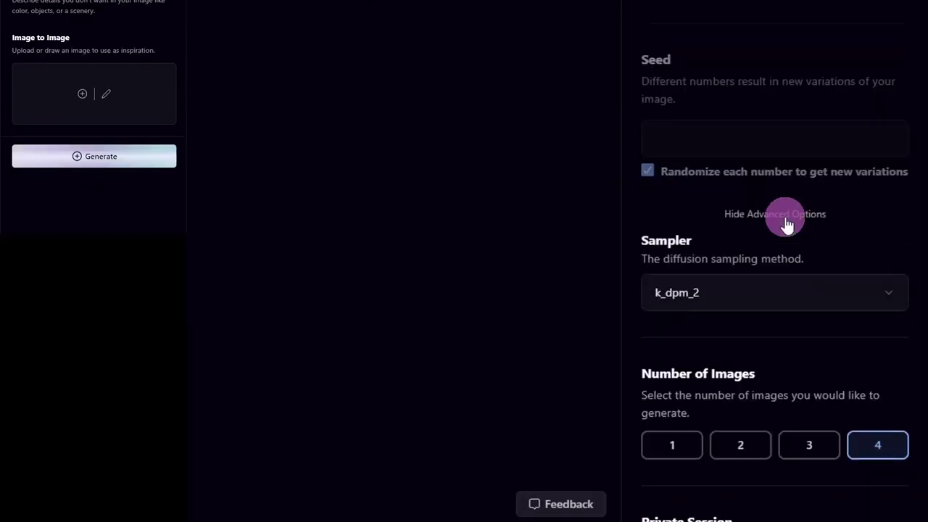
left_click(774, 293)
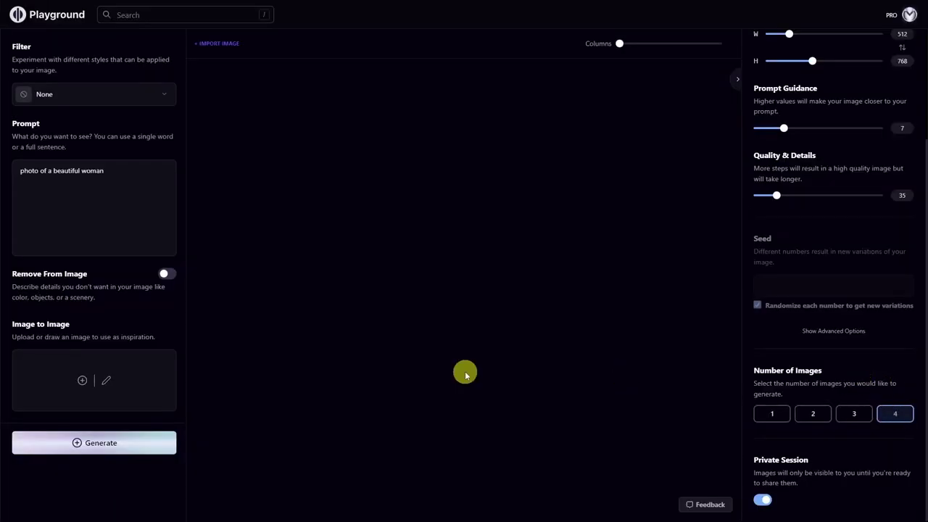
Generate four beautiful-woman images, then enable Remove From Image and focus its text field.
left_click(142, 449)
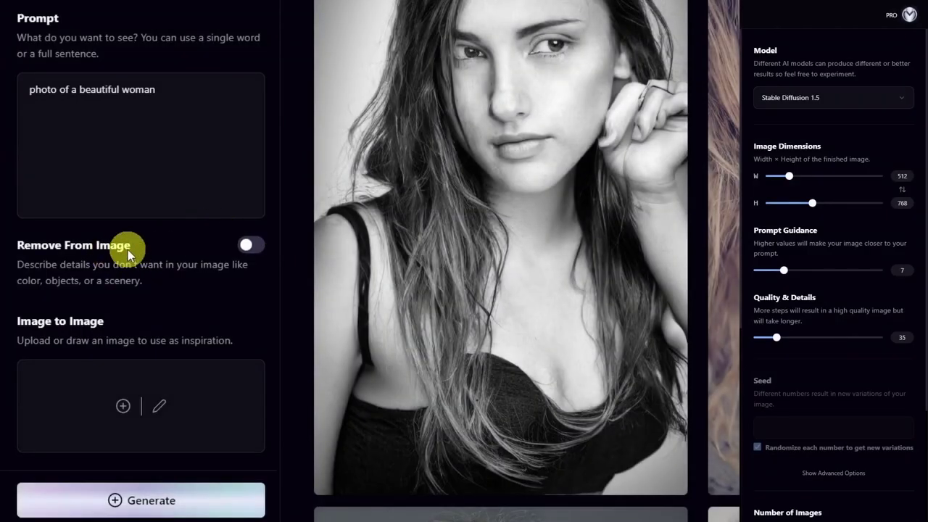
left_click(249, 246)
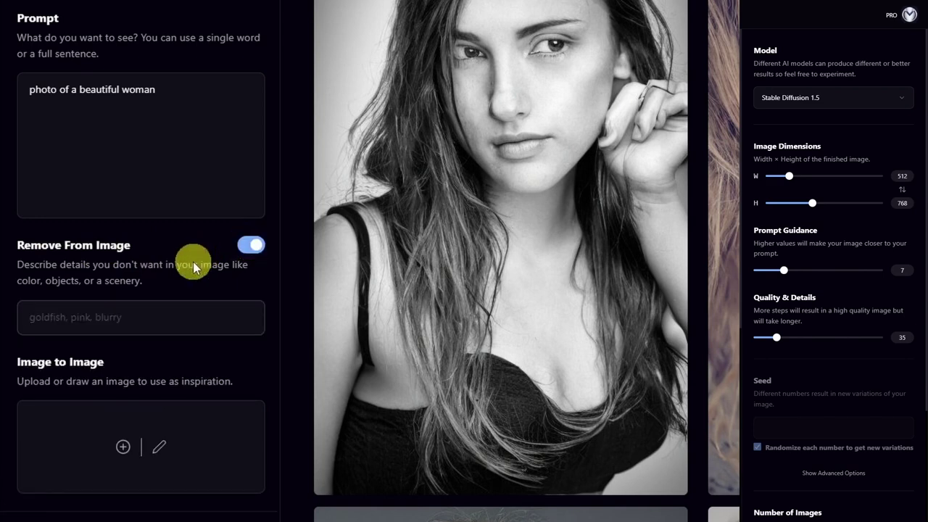
left_click(133, 319)
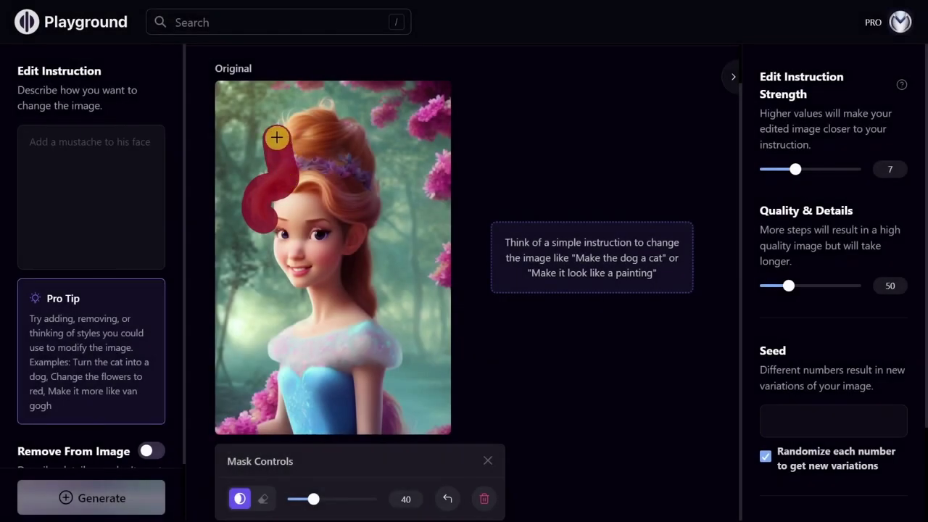
Mask the princess's hair, enter the 'make hair wavy' edit instruction, and generate.
left_click_drag(275, 138, 376, 215)
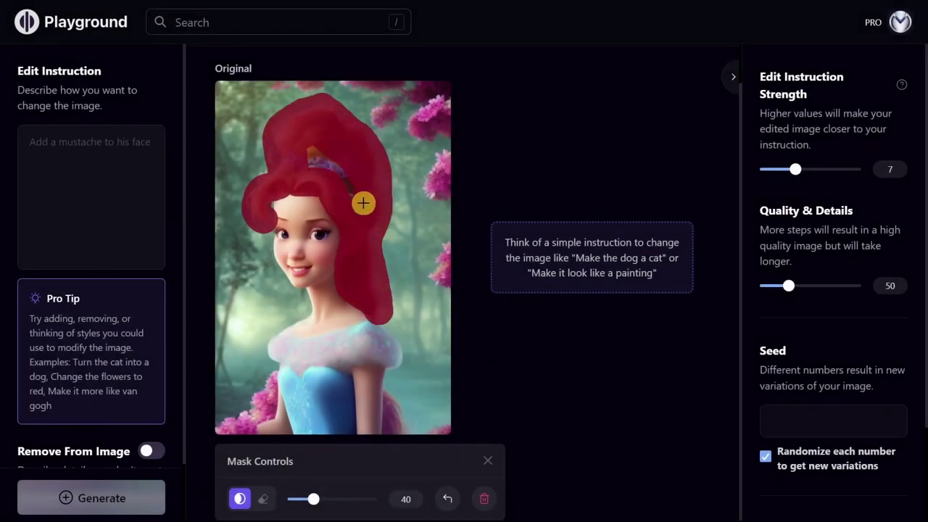
left_click(84, 145)
type("make hair wavy")
left_click(101, 498)
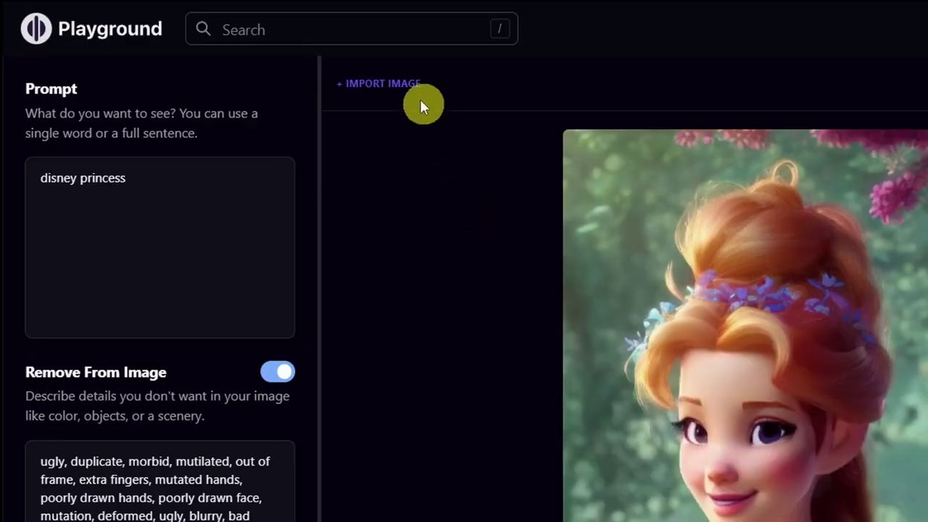
Load the Disney princess image into Edit Image mode via its pencil icon.
left_click(403, 84)
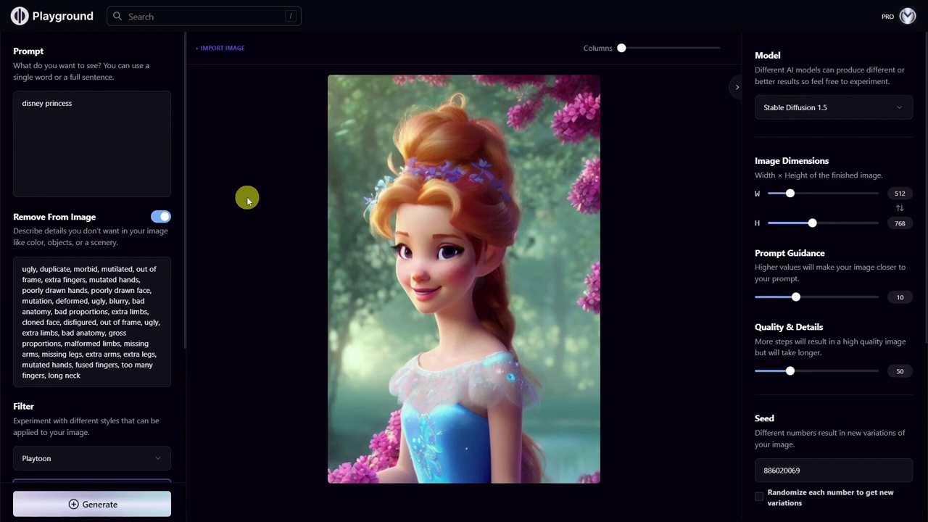
mouse_move(463, 279)
left_click(392, 91)
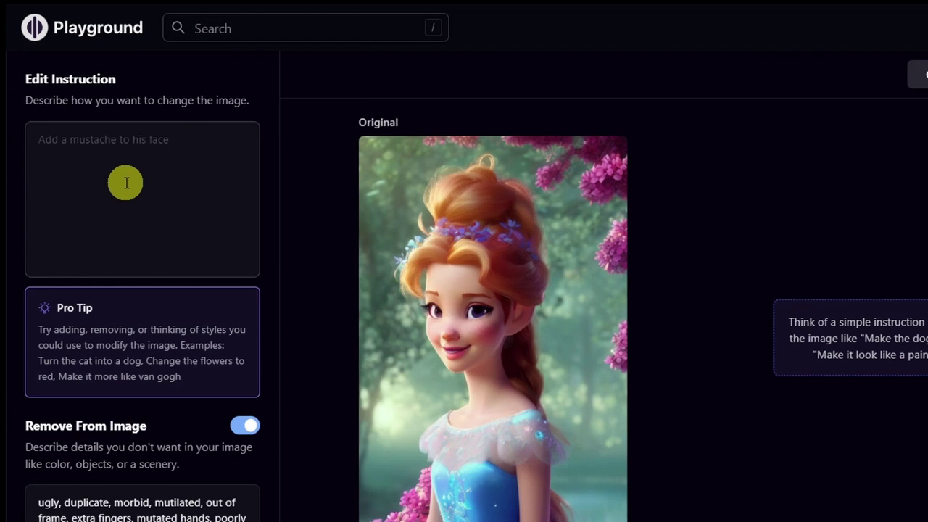
Generate the 'make hair wavy' edit with Remove From Image off and instruction strength 6.
type("make ha")
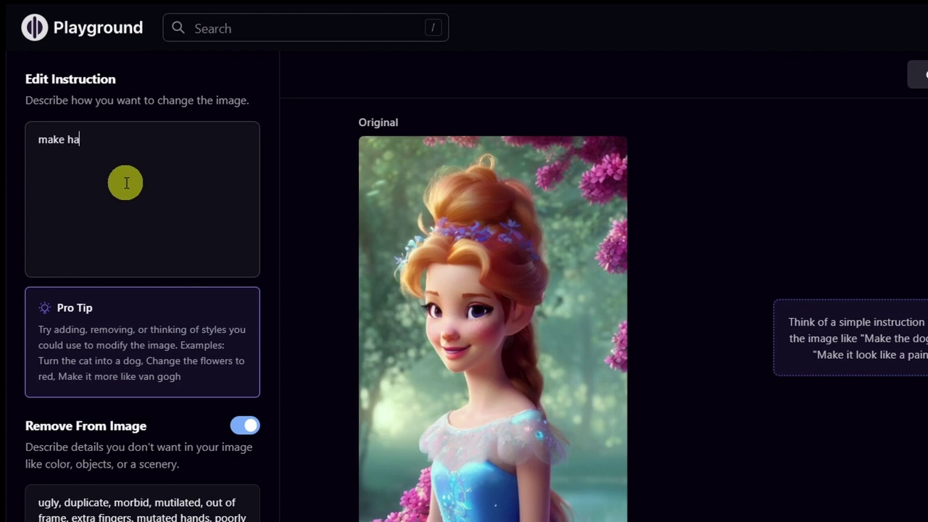
type("ir wavy")
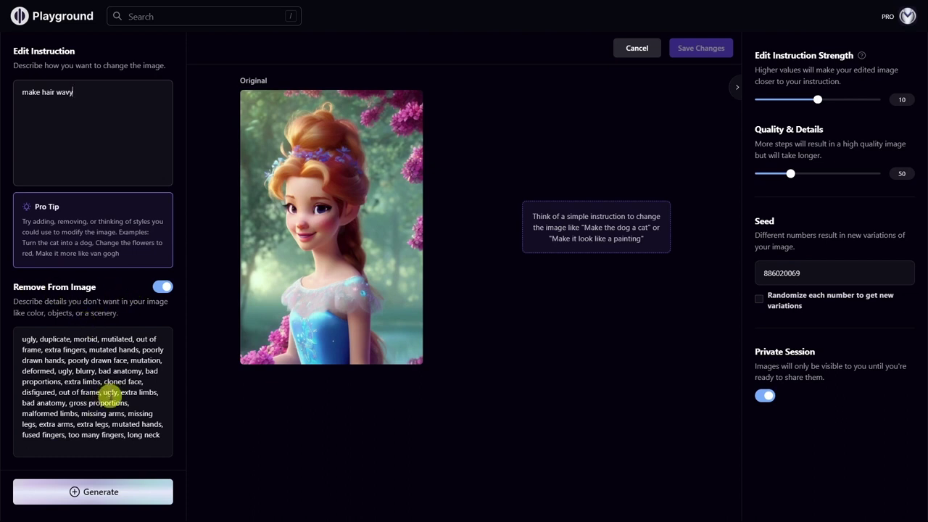
left_click(163, 289)
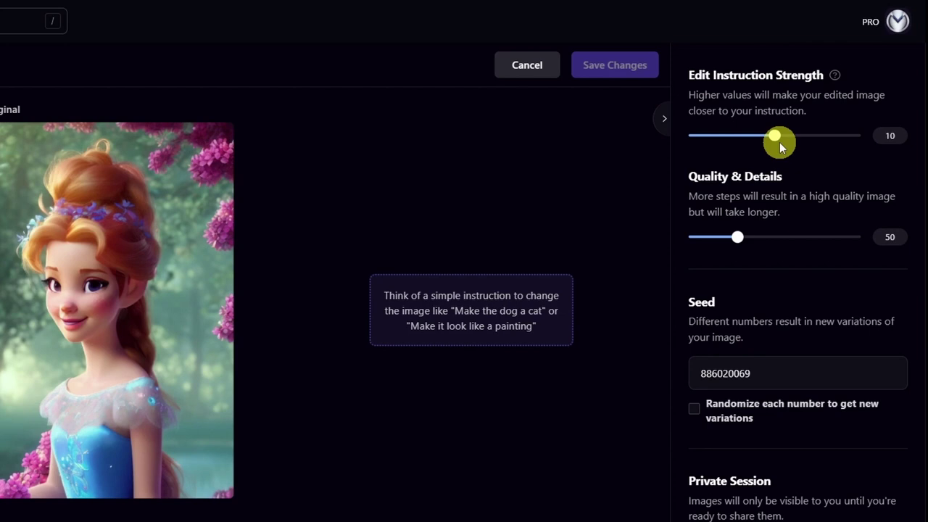
mouse_move(776, 142)
left_mouse_down()
mouse_move(731, 142)
mouse_move(740, 138)
left_mouse_up()
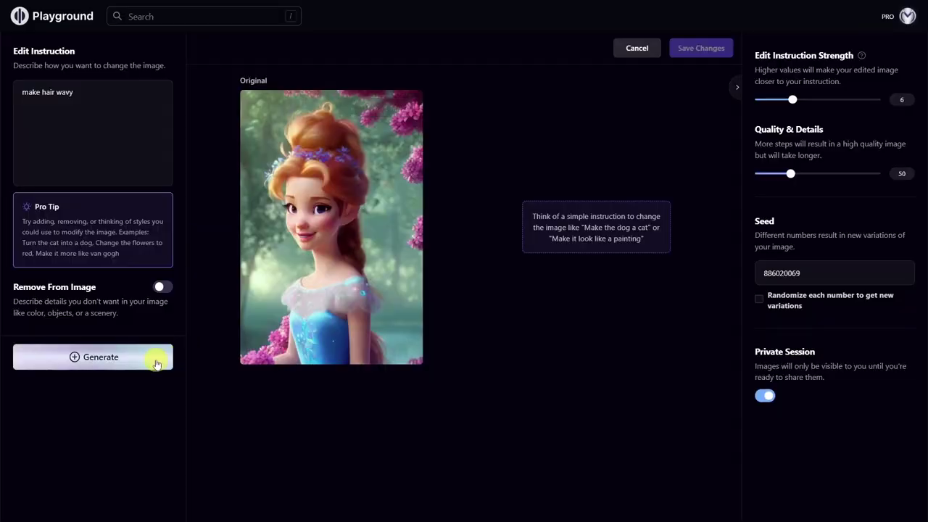
left_click(134, 366)
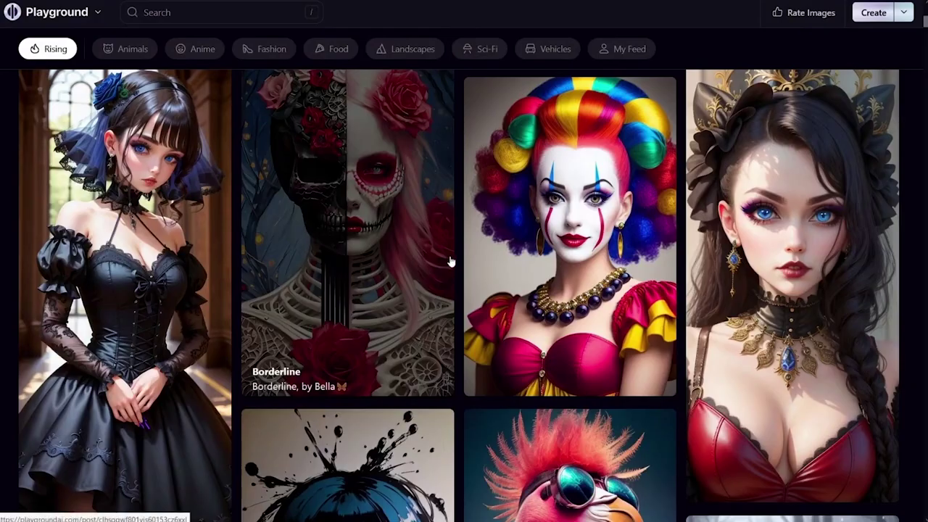
scroll(519, 263, "down", 2)
scroll(519, 263, "down", 2)
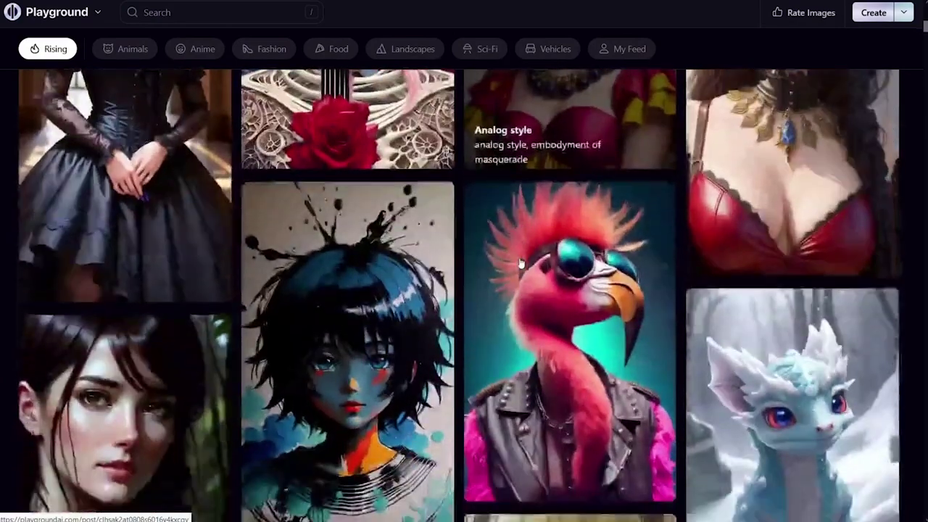
scroll(519, 263, "down", 1)
scroll(519, 263, "down", 1)
scroll(519, 263, "down", 1)
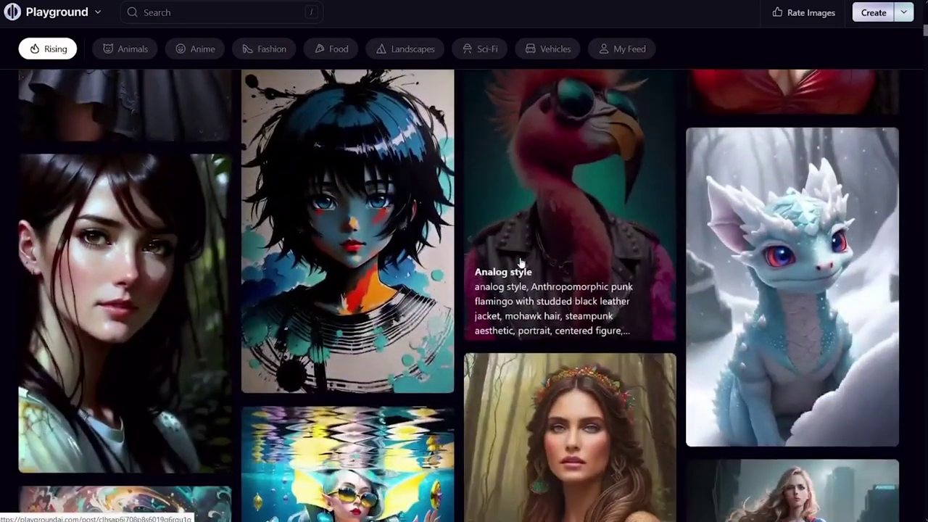
scroll(519, 263, "down", 1)
scroll(518, 263, "down", 1)
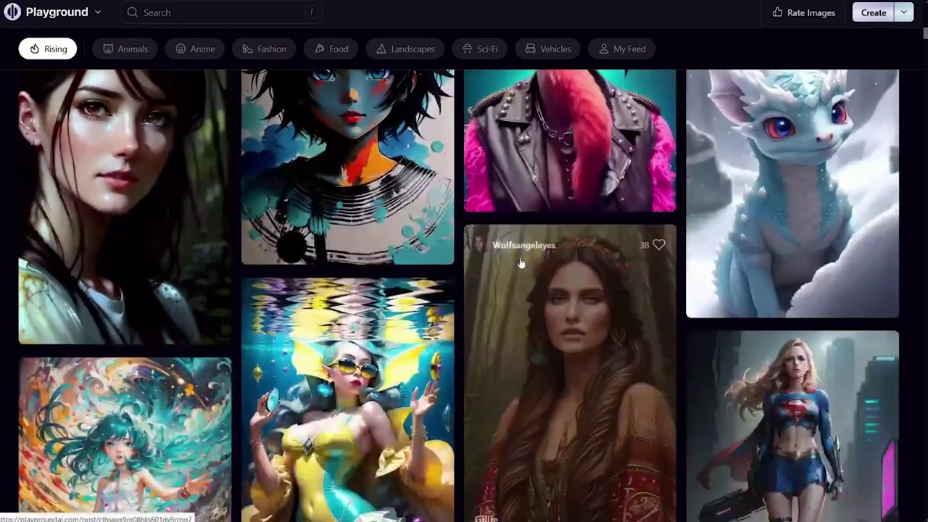
scroll(519, 263, "down", 1)
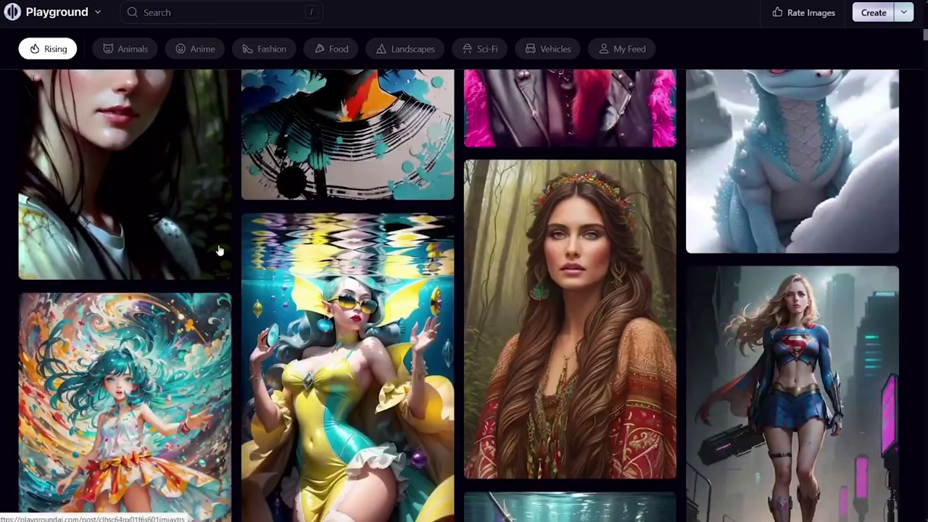
scroll(203, 249, "down", 2)
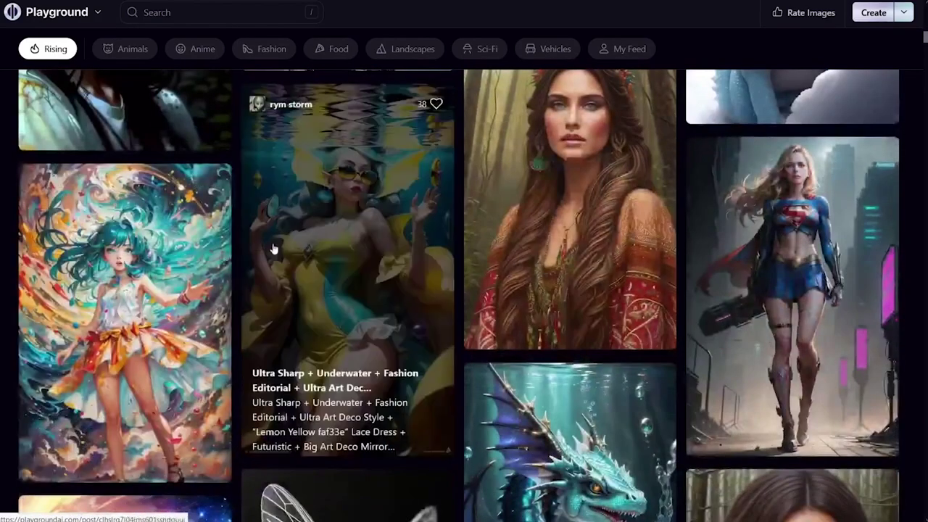
scroll(289, 248, "down", 1)
scroll(288, 249, "down", 1)
scroll(289, 249, "down", 2)
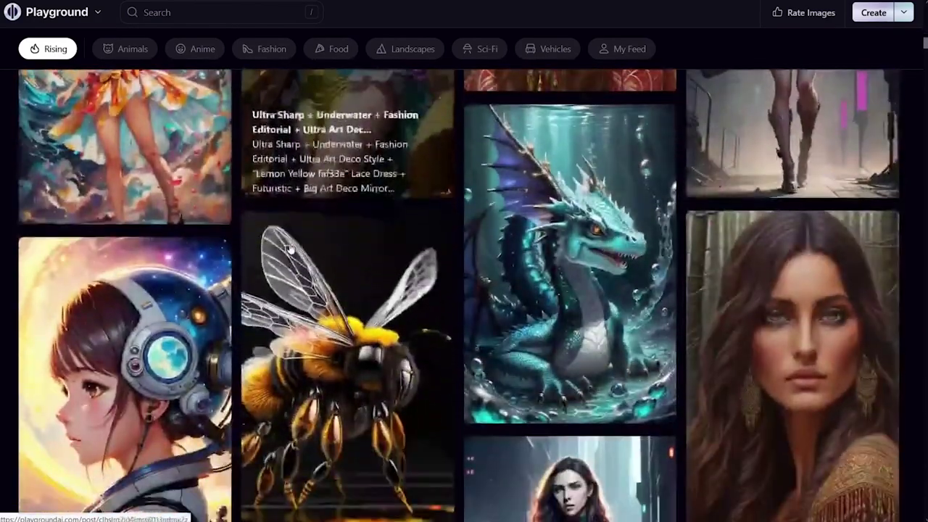
scroll(289, 249, "down", 2)
scroll(288, 248, "down", 1)
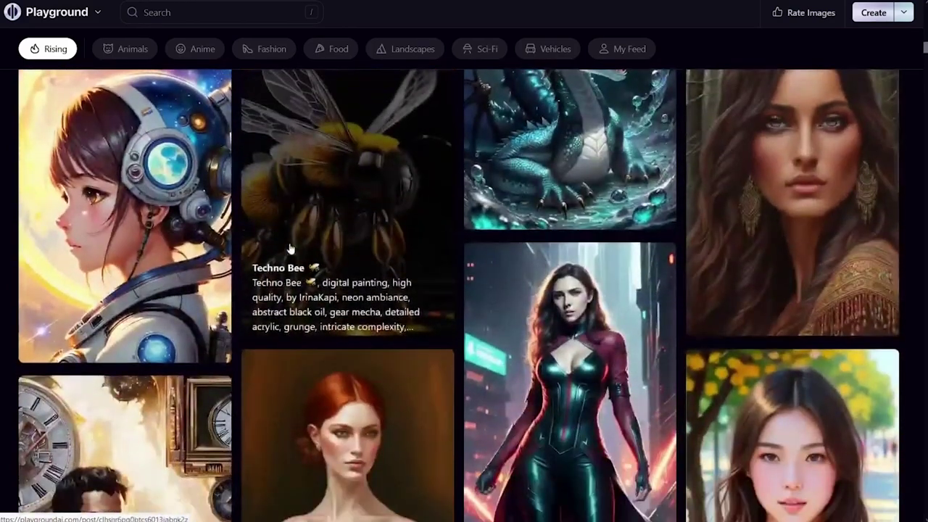
scroll(290, 249, "down", 1)
scroll(290, 249, "down", 1)
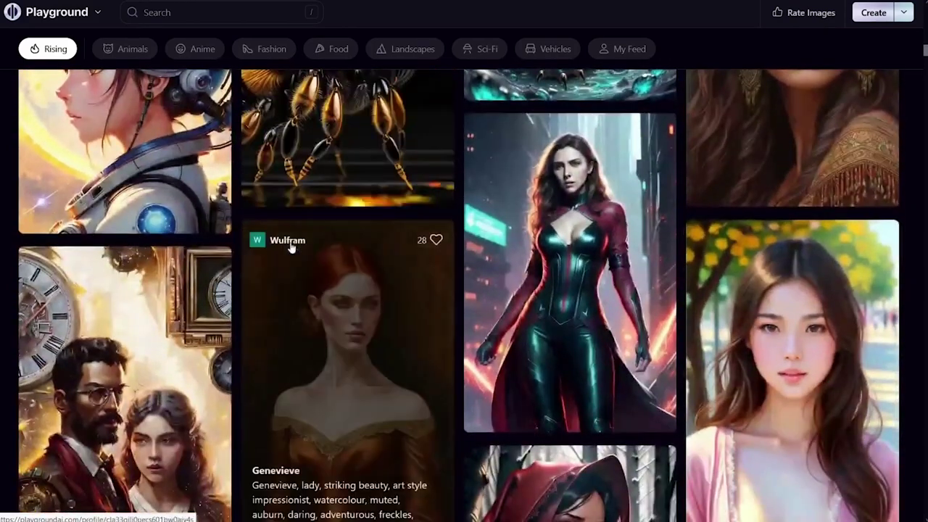
scroll(290, 248, "down", 1)
scroll(290, 249, "down", 1)
scroll(290, 249, "down", 1)
scroll(290, 248, "down", 1)
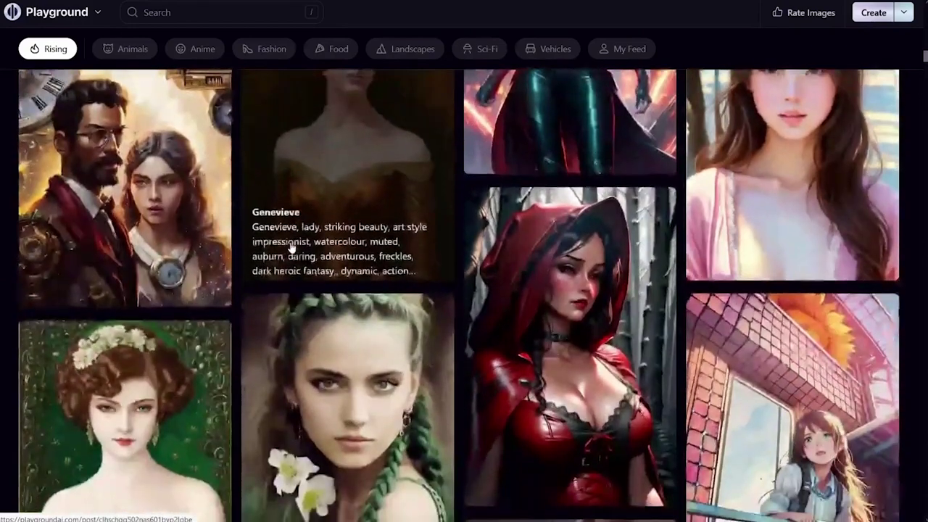
scroll(289, 248, "down", 1)
scroll(289, 249, "down", 1)
scroll(290, 248, "down", 2)
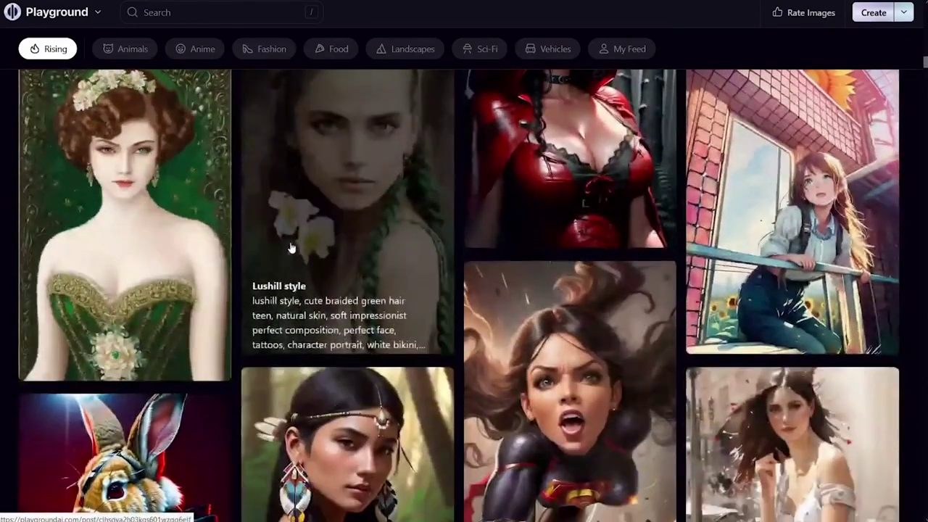
scroll(290, 249, "down", 1)
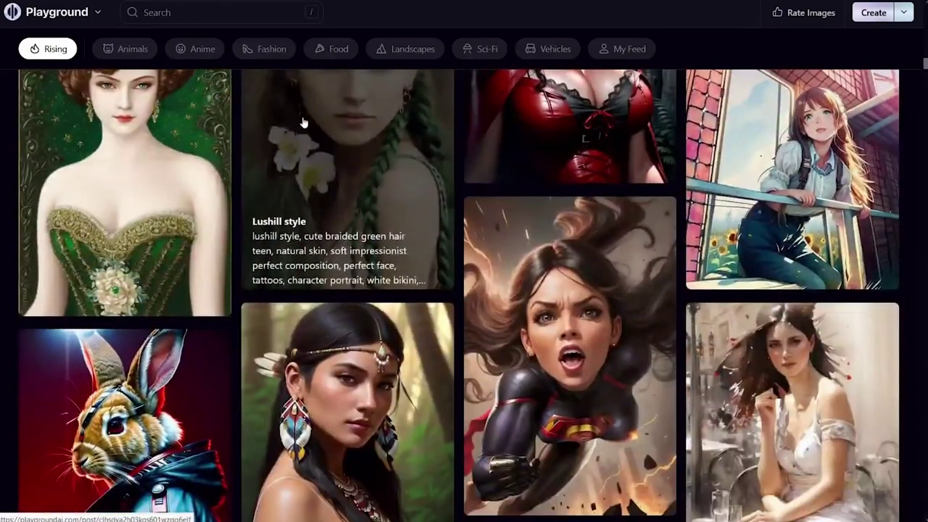
Filter the community feed to Food and scroll through its images.
left_click(320, 56)
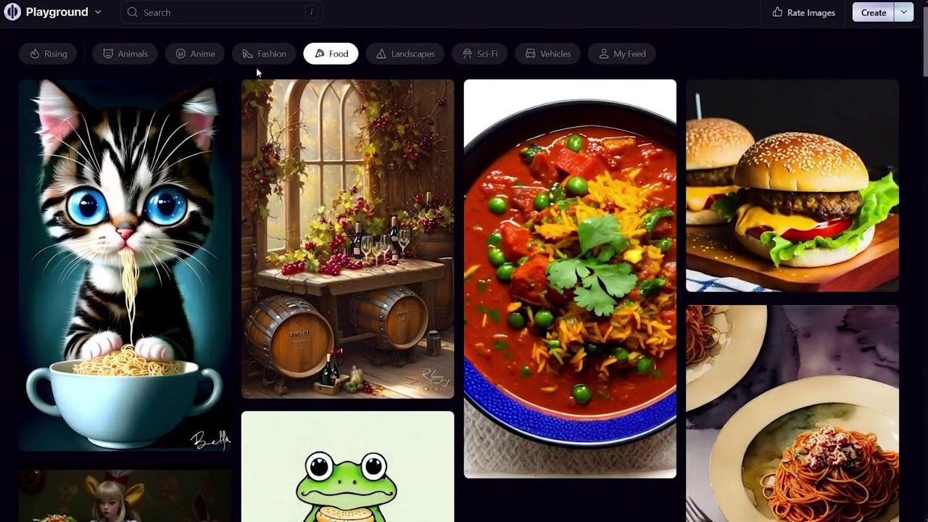
scroll(258, 73, "down", 1)
scroll(266, 208, "down", 1)
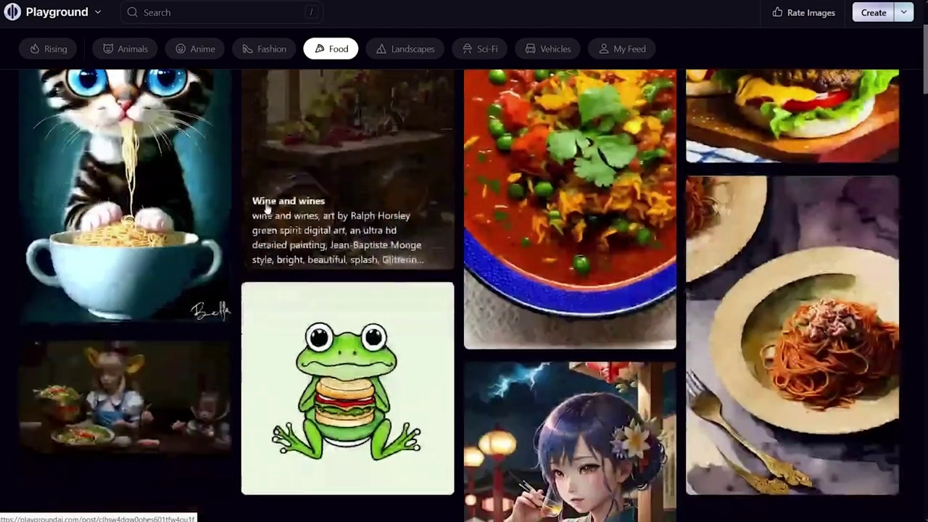
scroll(266, 208, "down", 2)
scroll(266, 208, "down", 1)
scroll(266, 208, "down", 1)
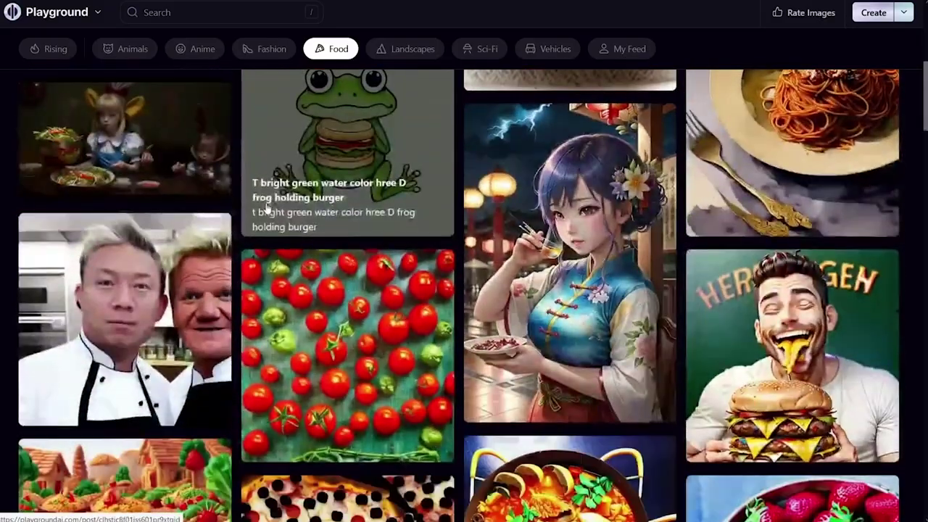
scroll(265, 208, "down", 3)
scroll(266, 208, "down", 2)
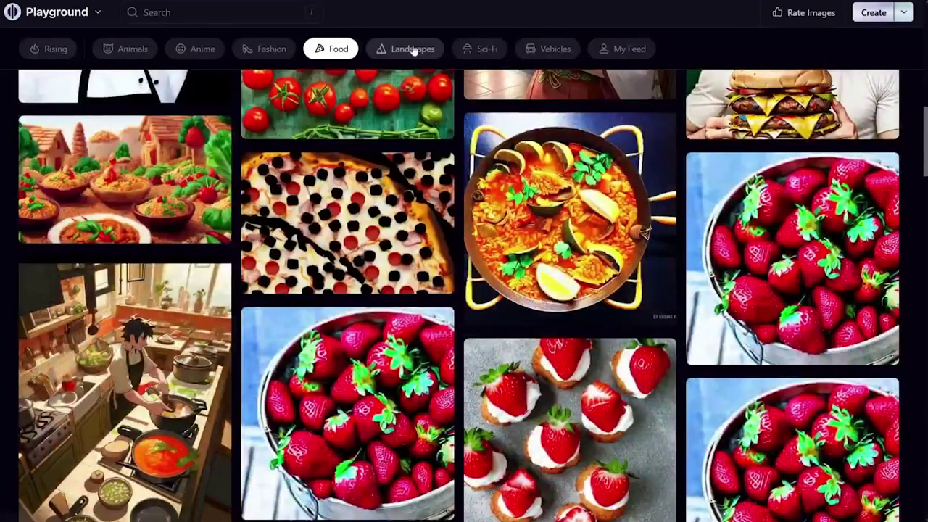
Switch the feed to Sci-Fi and scroll down through its images.
left_click(468, 49)
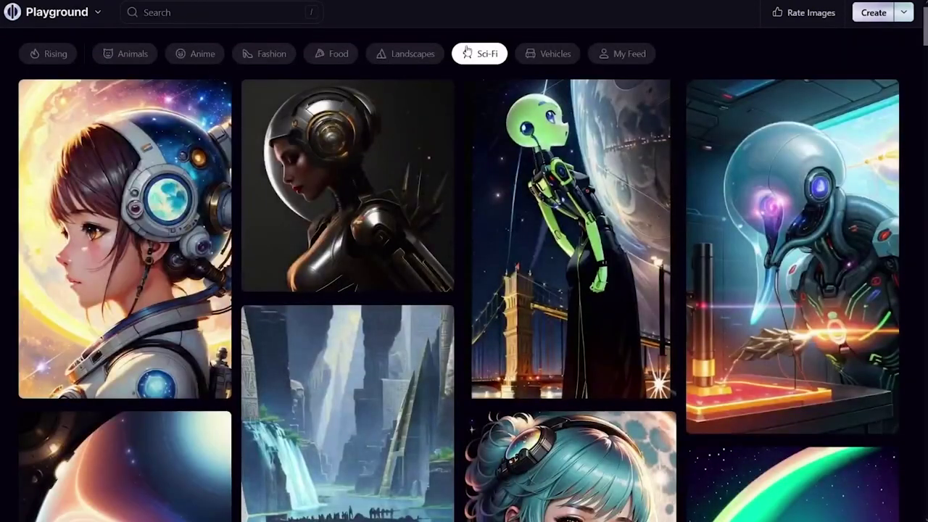
scroll(338, 219, "down", 4)
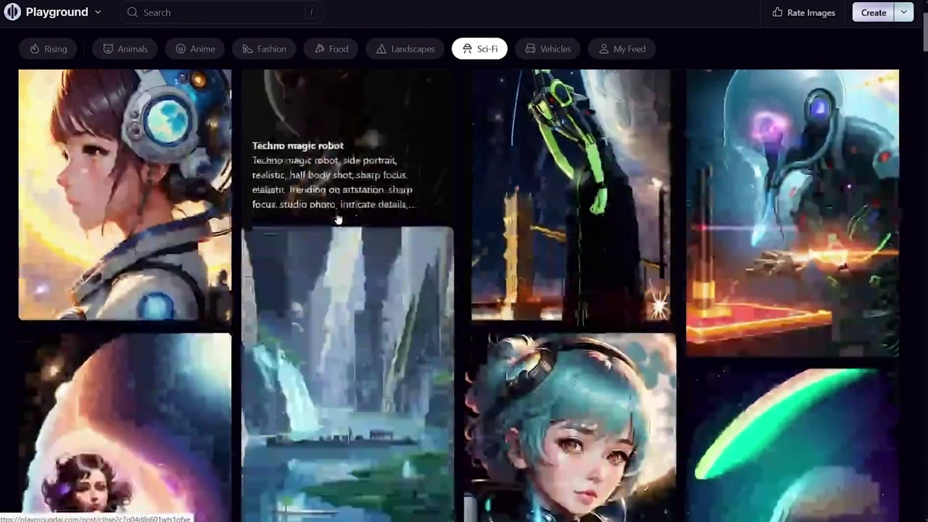
scroll(338, 219, "down", 1)
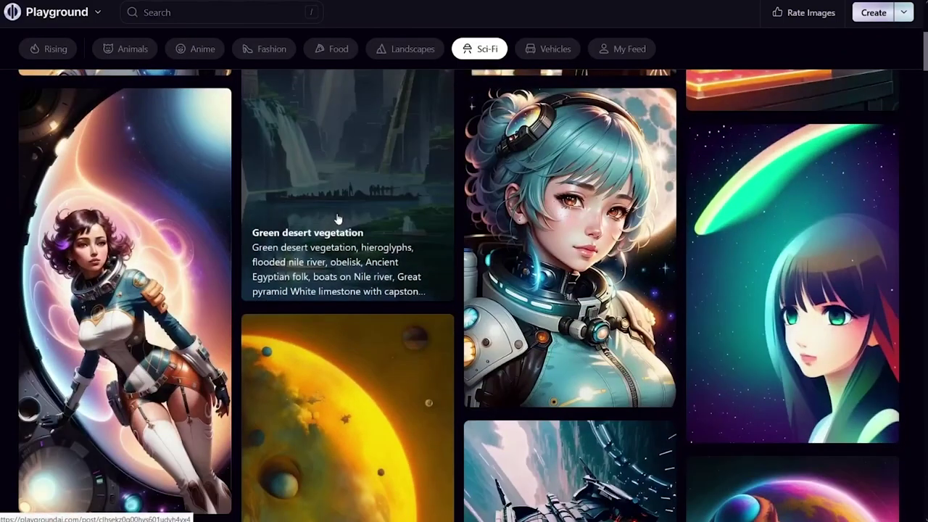
scroll(338, 219, "down", 1)
scroll(338, 219, "down", 1)
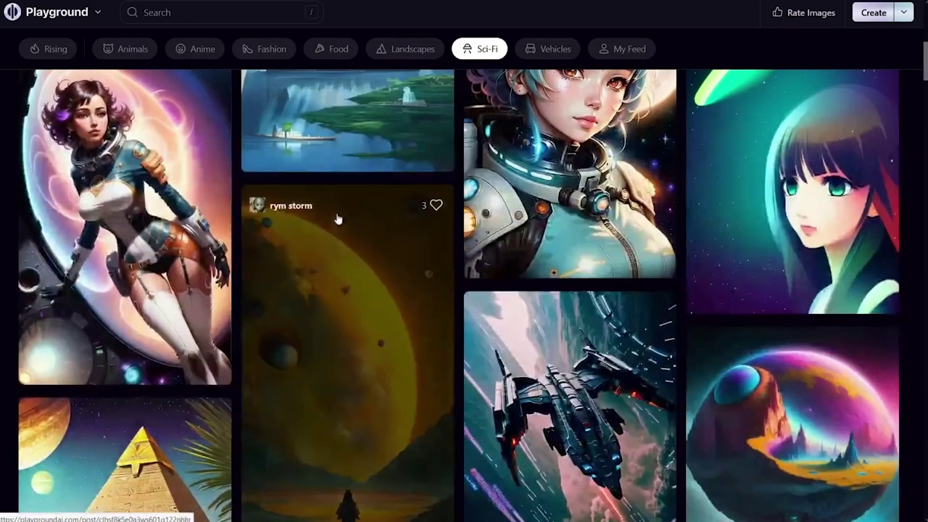
scroll(337, 219, "down", 1)
scroll(338, 219, "down", 2)
scroll(338, 219, "down", 1)
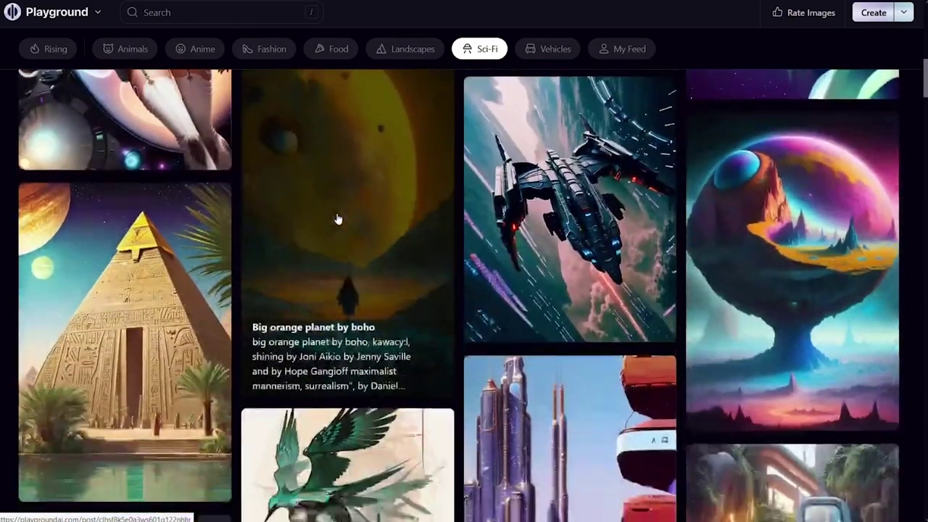
Open the Ancient Egypt pyramid image and view its prompt, seed, sampler and model.
left_click(150, 213)
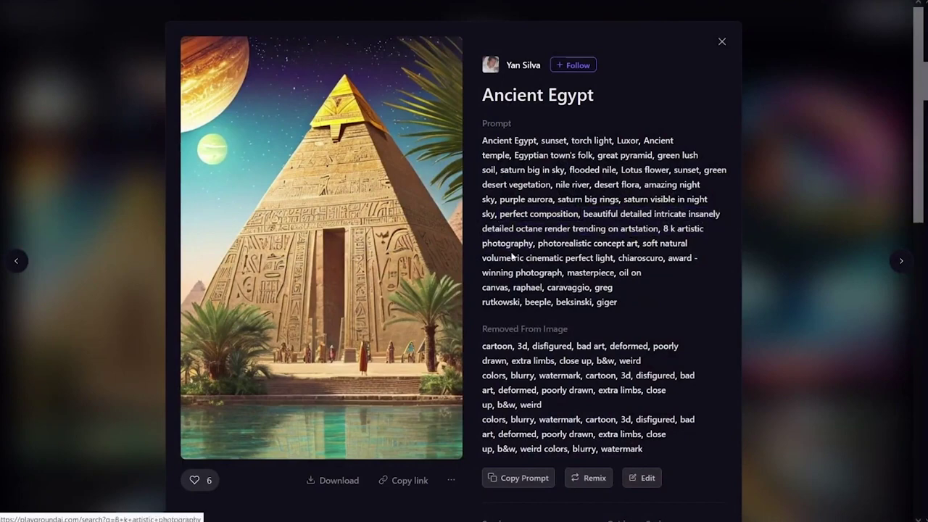
scroll(521, 314, "down", 3)
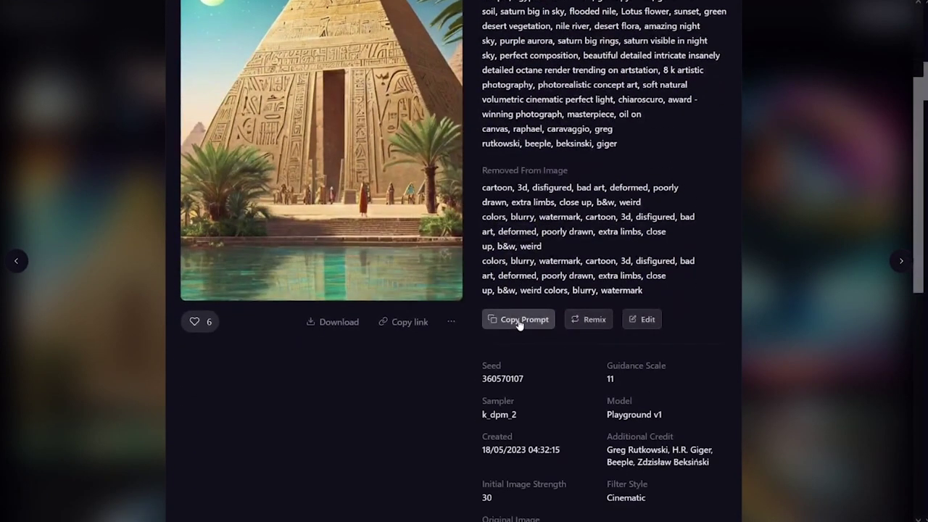
Remix the Ancient Egypt prompt using Stable Diffusion 1.5 with the Deliberate filter.
left_click(587, 320)
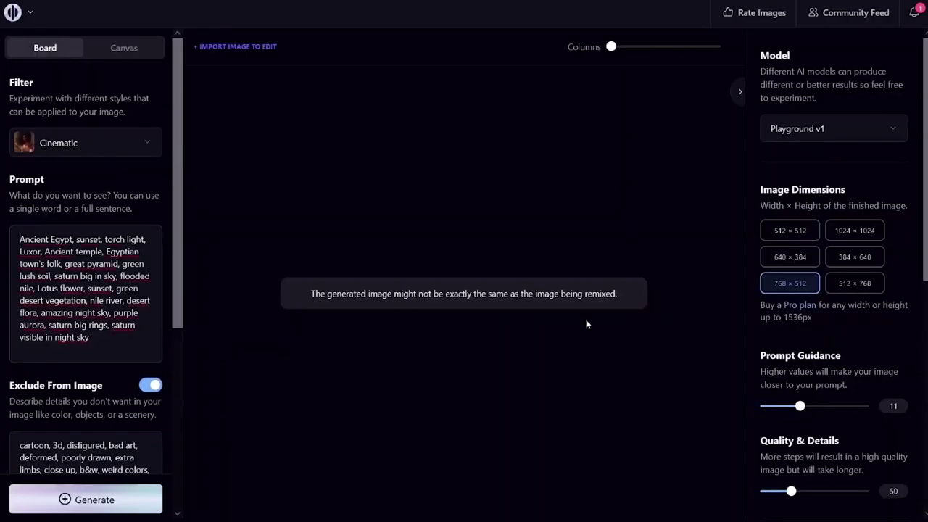
left_click(29, 143)
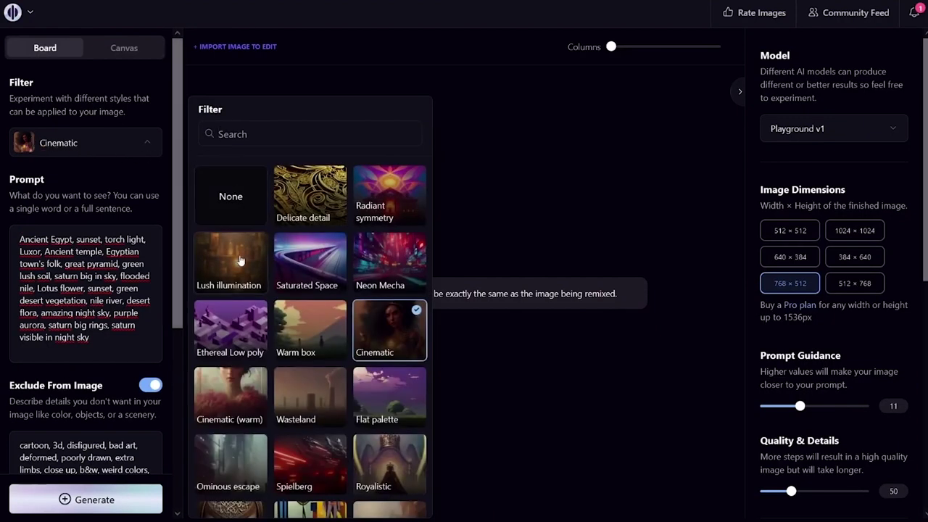
left_click(786, 132)
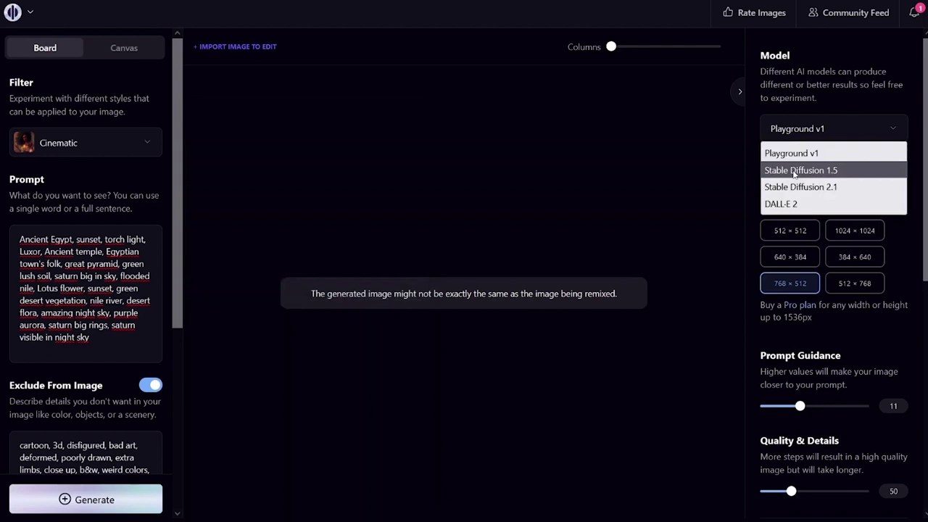
left_click(794, 171)
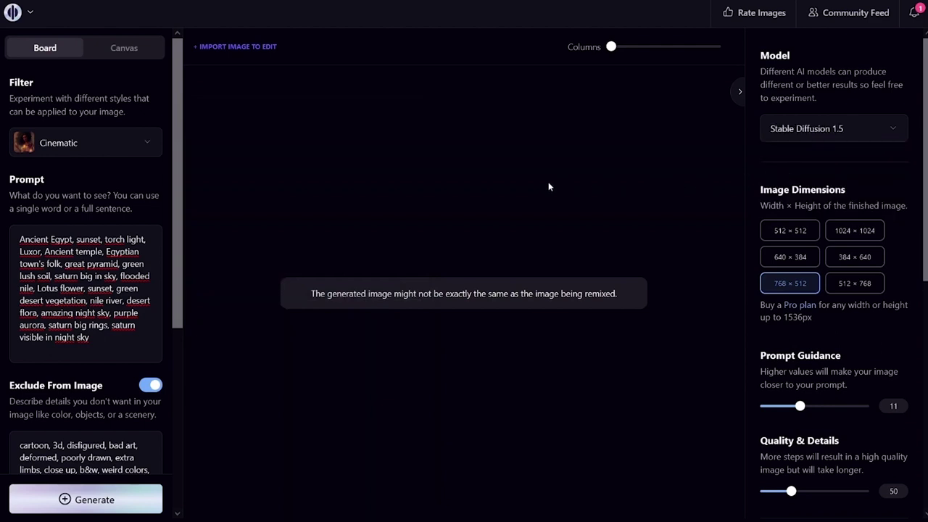
left_click(72, 148)
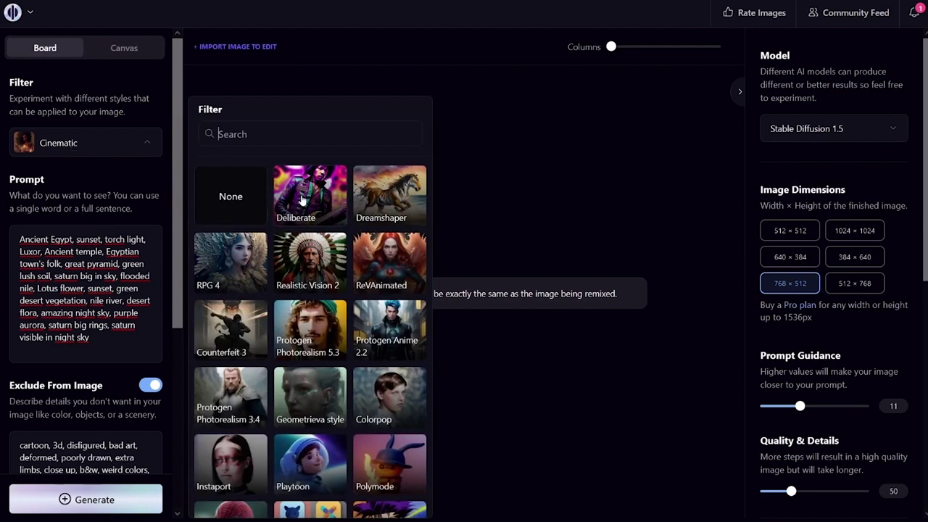
left_click(303, 200)
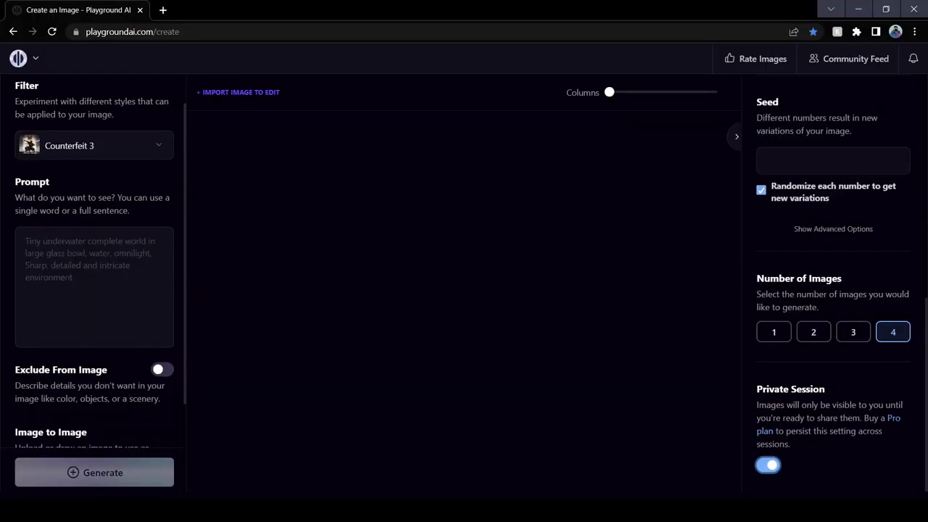
scroll(182, 321, "down", 3)
Enable Exclude From Image and paste negative terms like deformed, ugly, blurry, watermark.
left_click(168, 253)
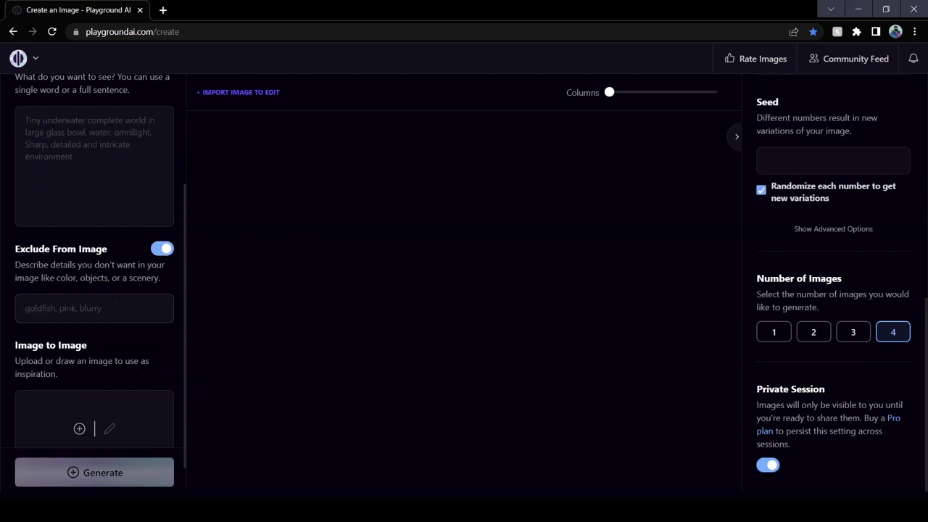
type("deformed, ugly, disfigured, blurry, pixelated, hideous, indistinct, old, malformed, extra hands, extra arms, joined misshapen, collage, grainy, low, poor, monochrome, huge, extra fingers, mutated hands, poorly drawn hands, mutated hands, fused fingers, too many fingers, watermark, text")
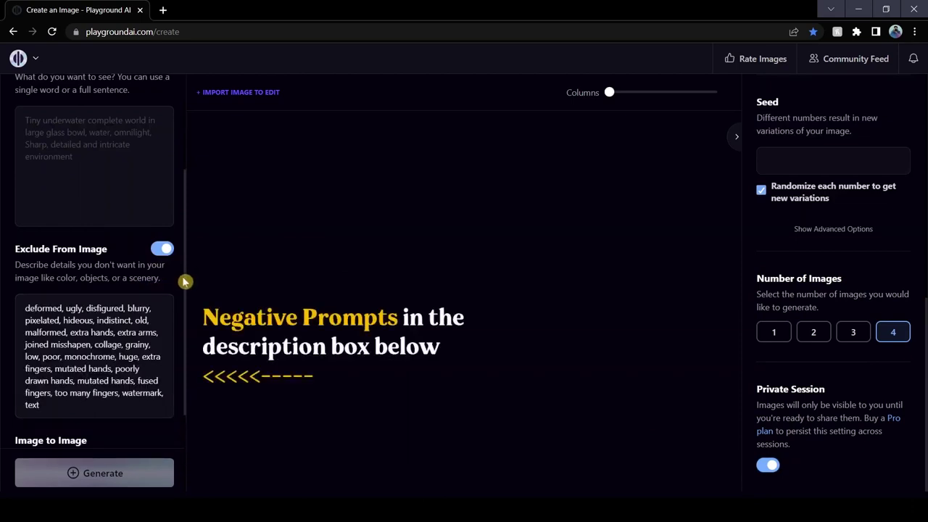
left_click_drag(186, 281, 194, 182)
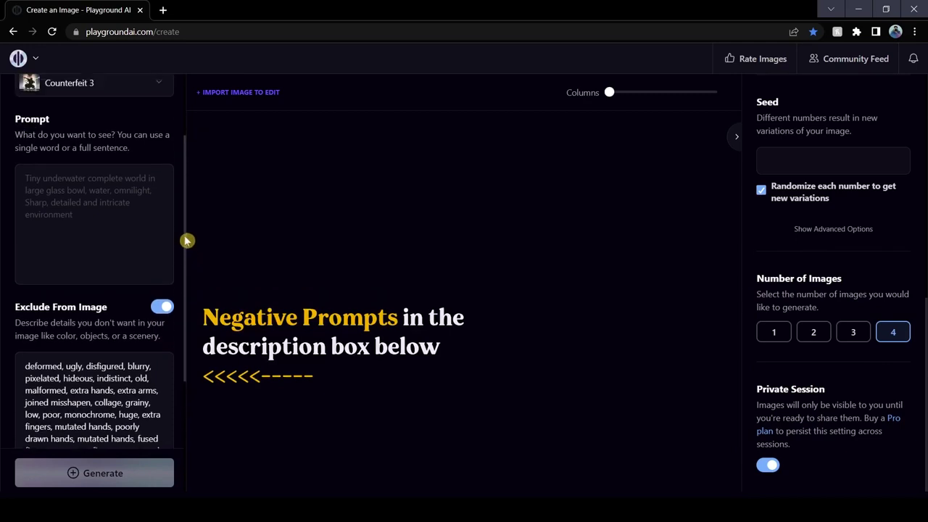